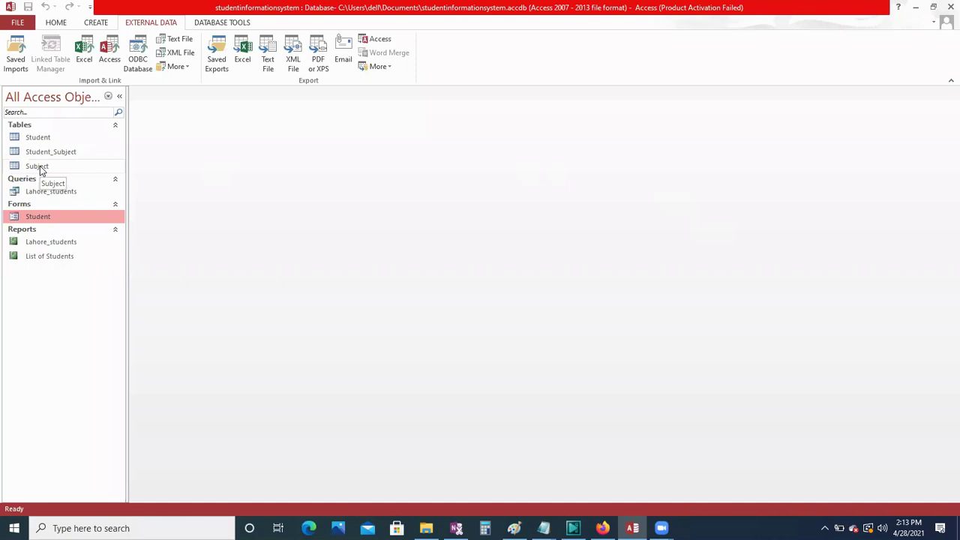
Start the Form Wizard and add all fields of the Subject table to a new form.
left_click(99, 25)
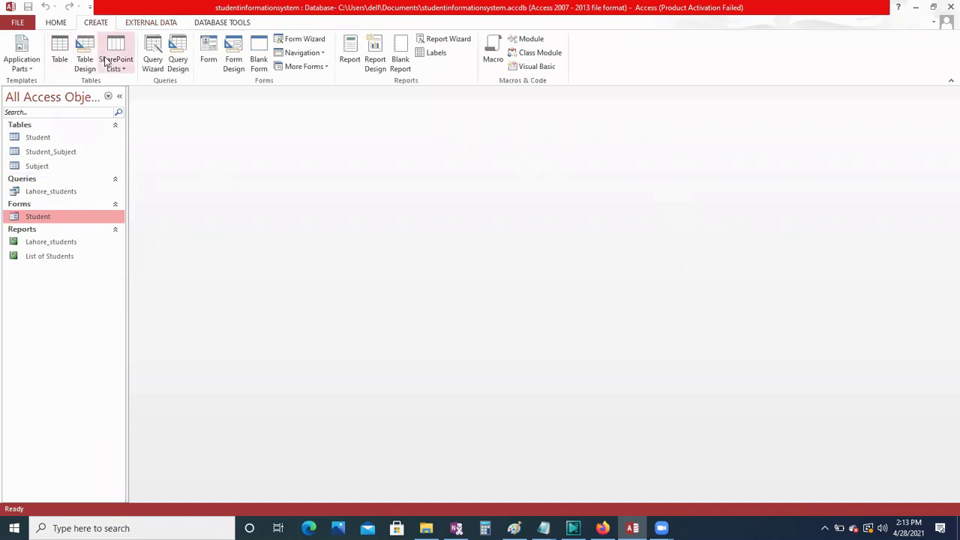
left_click(306, 41)
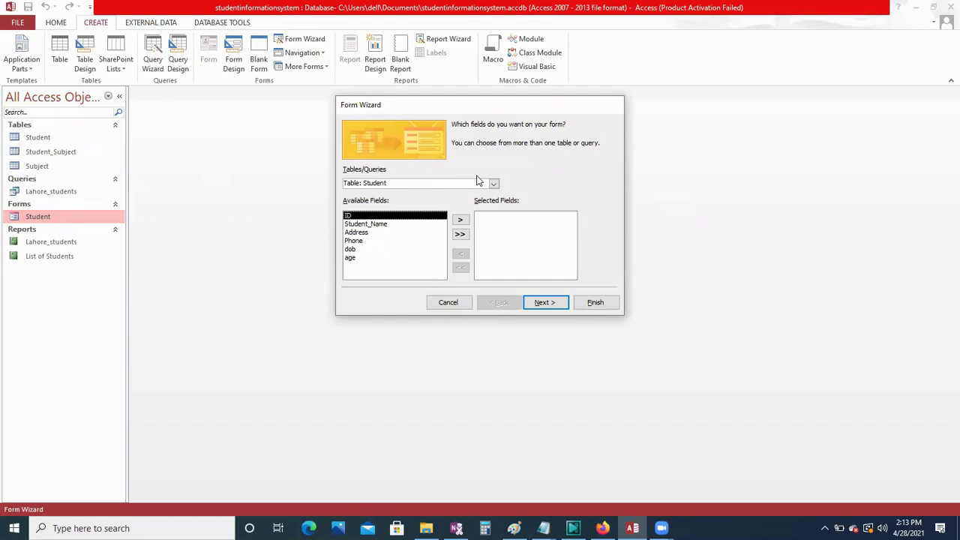
left_click(493, 183)
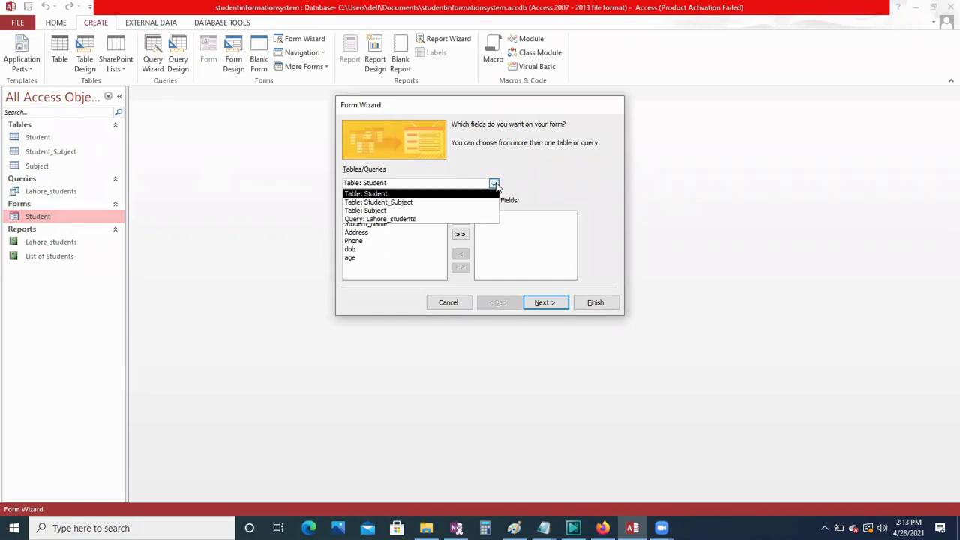
left_click(444, 211)
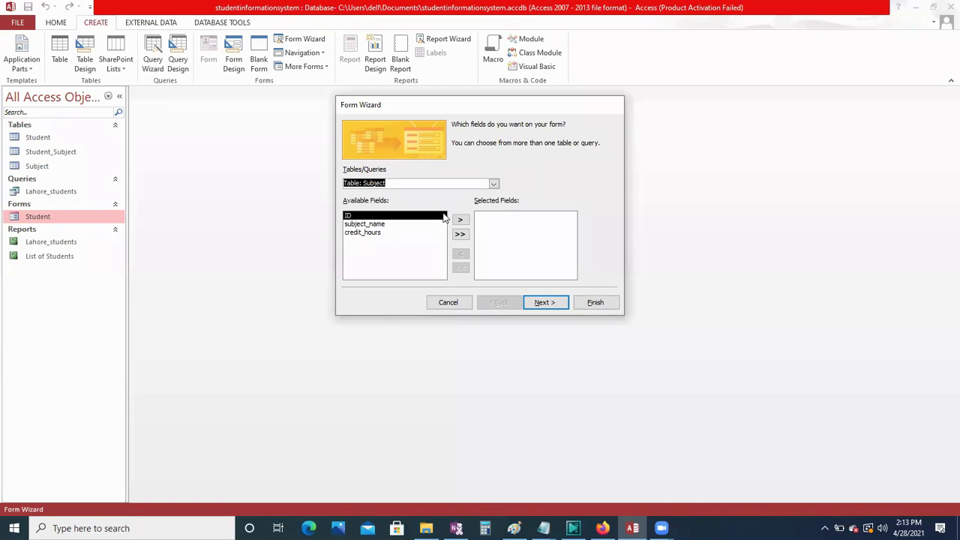
left_click(460, 236)
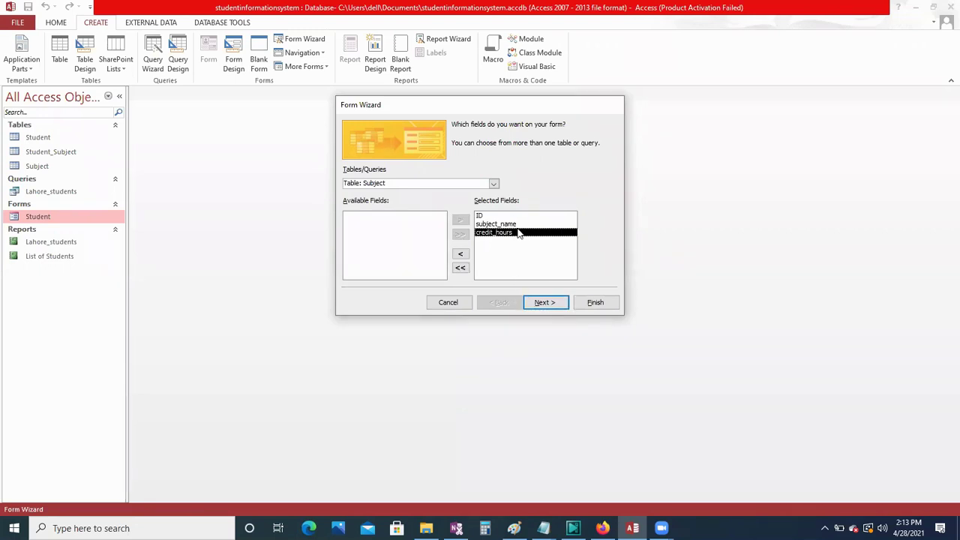
Finish the wizard with the Columnar layout and the title Subject, opening the form for entering information.
left_click(542, 308)
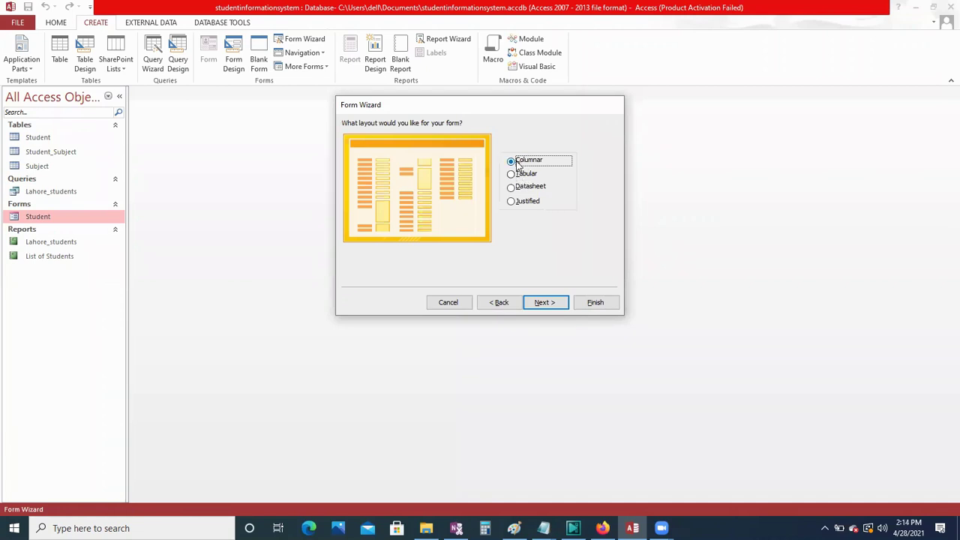
left_click(544, 302)
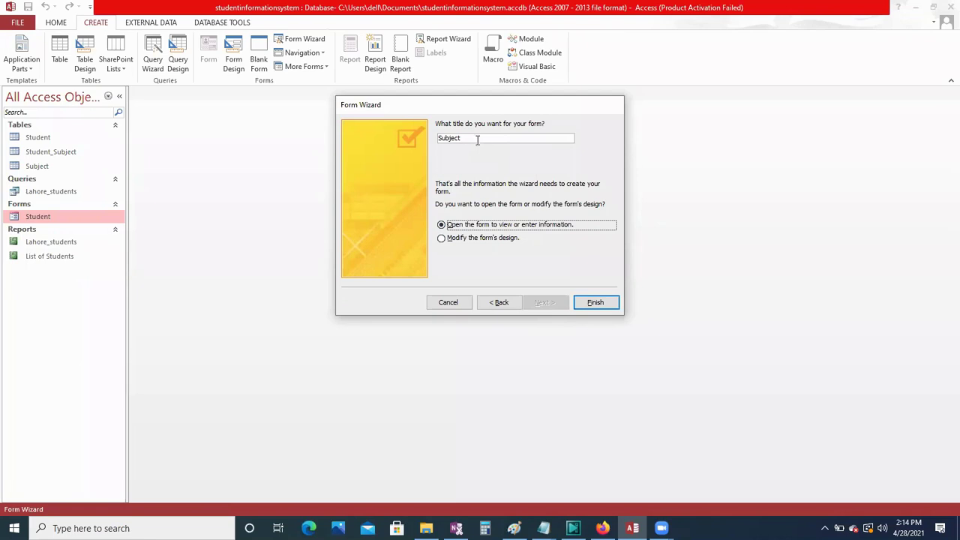
left_click(592, 302)
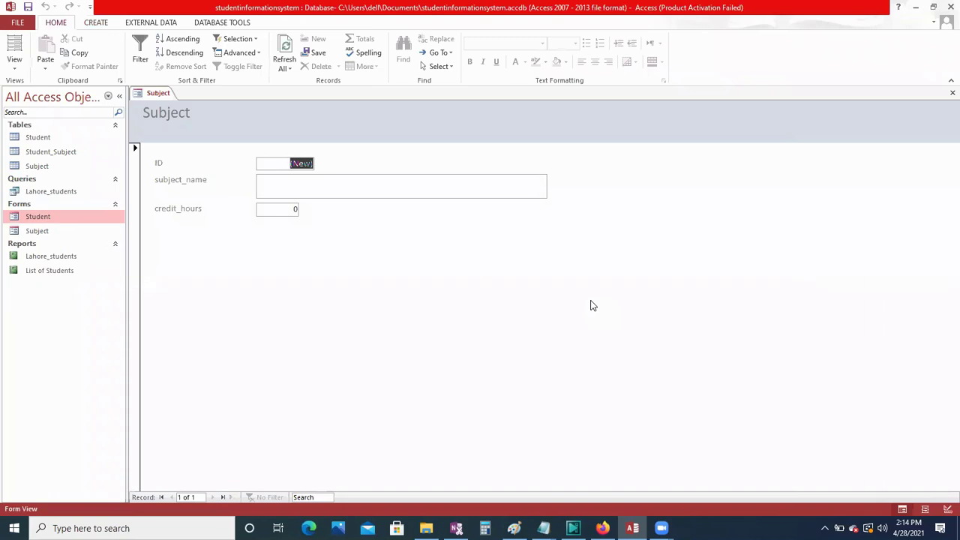
Enter the subject English with 3 credit hours in the Subject form and advance to a new record.
left_click(509, 184)
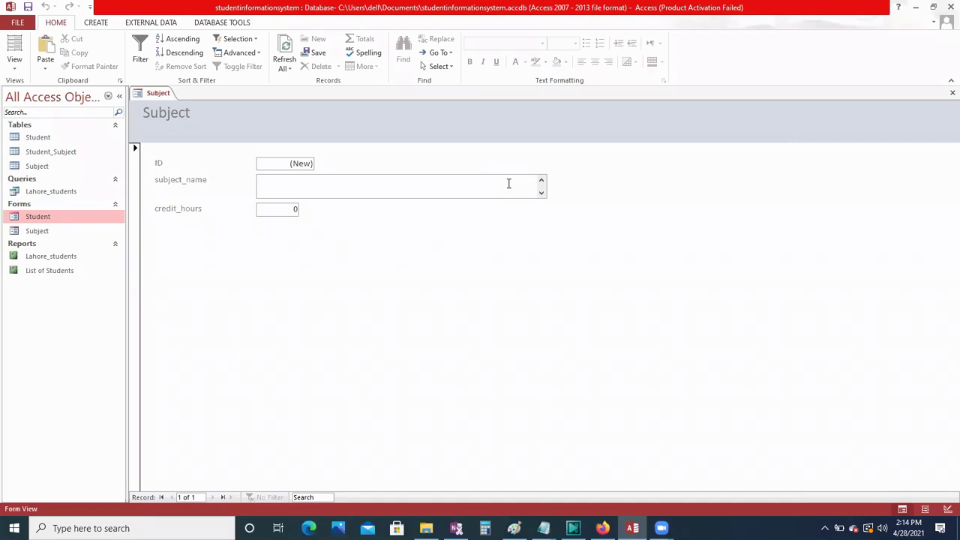
type("English")
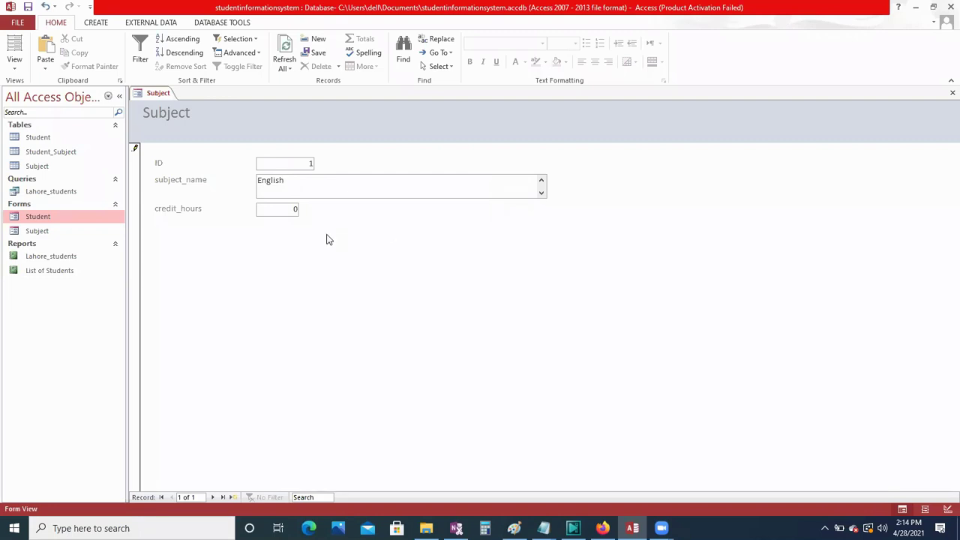
key("Tab")
type("3")
left_click(213, 498)
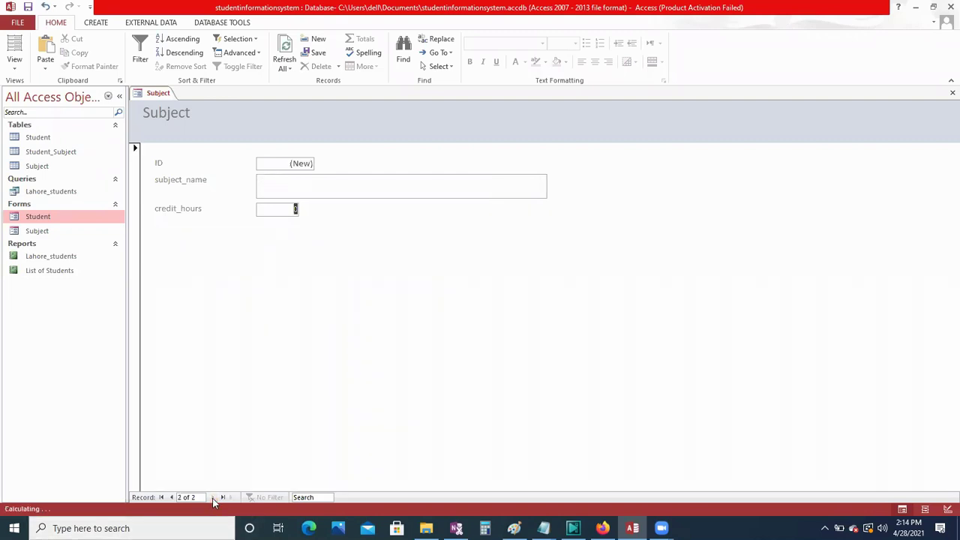
Enter the subject Computer with 4 credit hours and advance to a new record.
left_click(317, 182)
type("Computer")
key("Tab")
type("4")
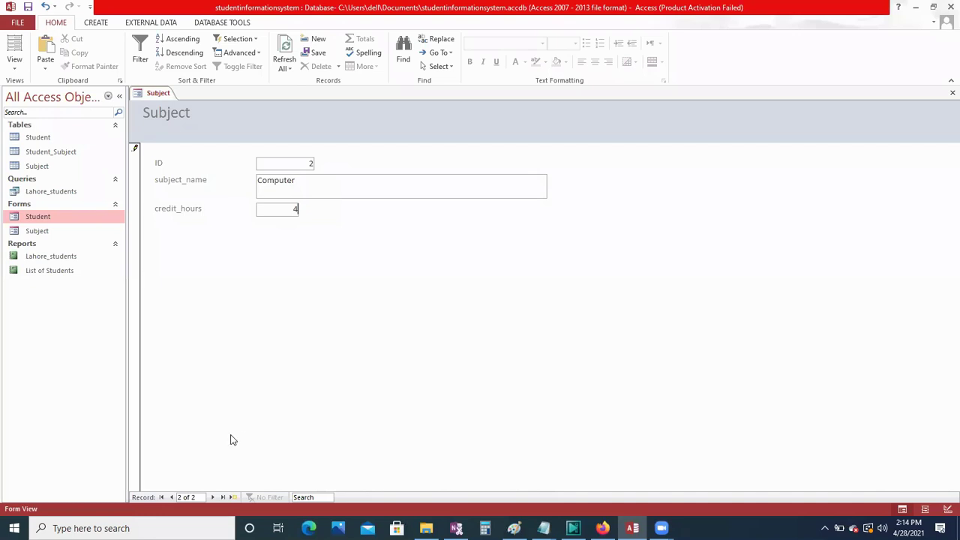
left_click(213, 497)
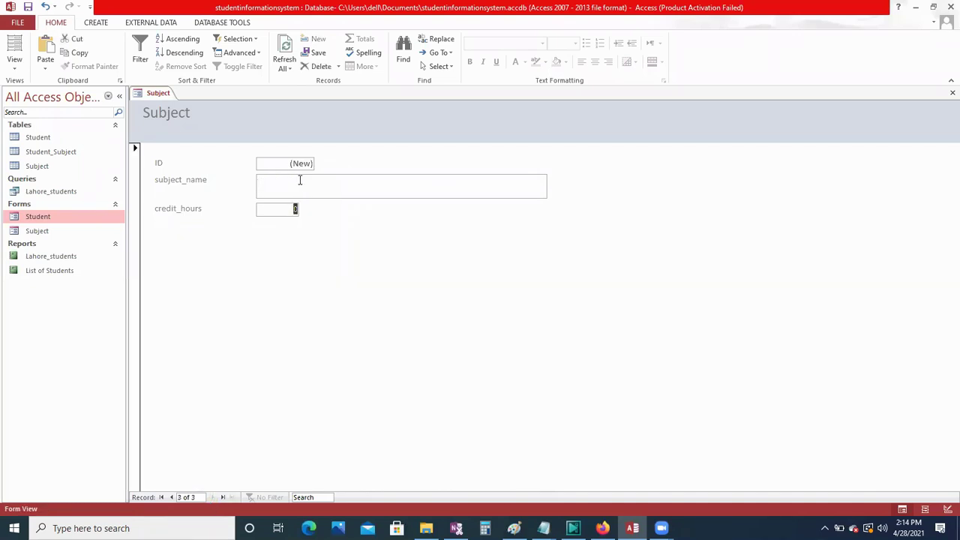
Enter the subject Physics with 4 credit hours and advance to a new record.
left_click(298, 185)
type("Physics")
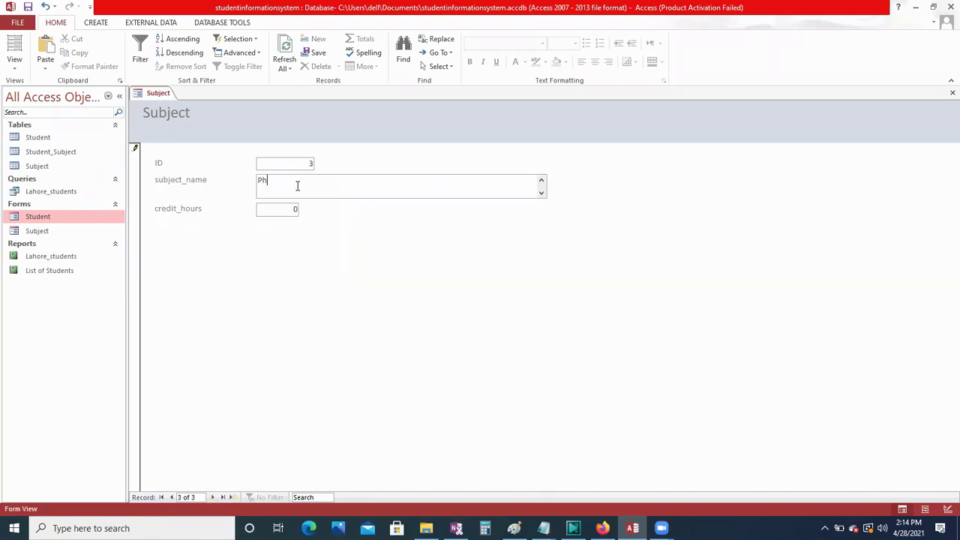
key("Tab")
type("4")
left_click(213, 499)
Browse back and forth through the subject records to review the entries, ending on the first record.
left_click(172, 497)
left_click(172, 497)
left_click(172, 498)
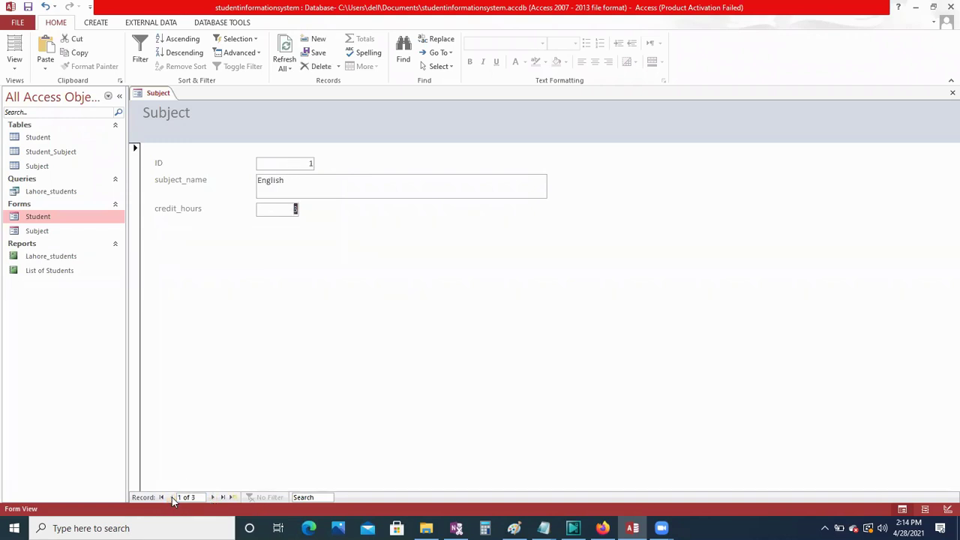
left_click(212, 498)
left_click(213, 498)
left_click(212, 498)
left_click(172, 498)
left_click(172, 499)
left_click(172, 498)
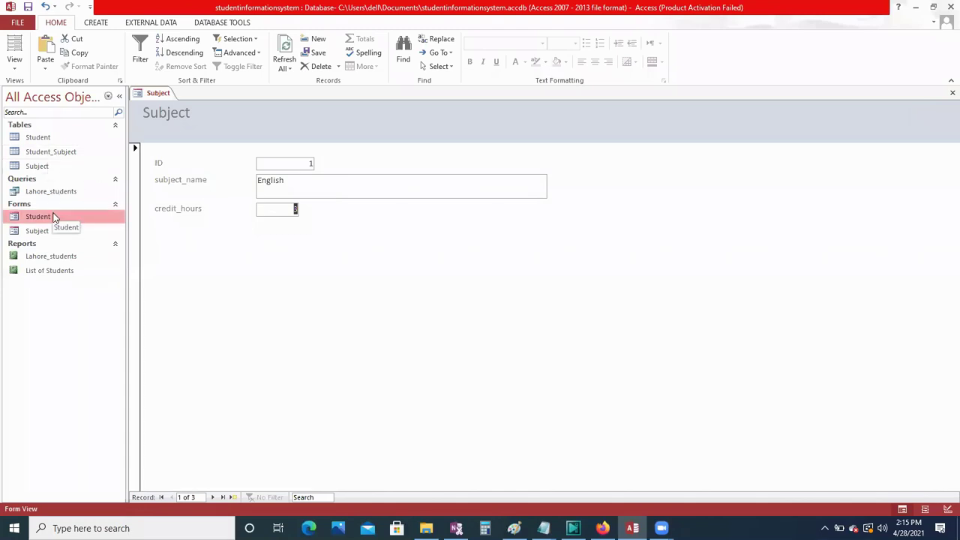
Start the Form Wizard again and add all fields of the Student_Subject table to a new form.
left_click(94, 24)
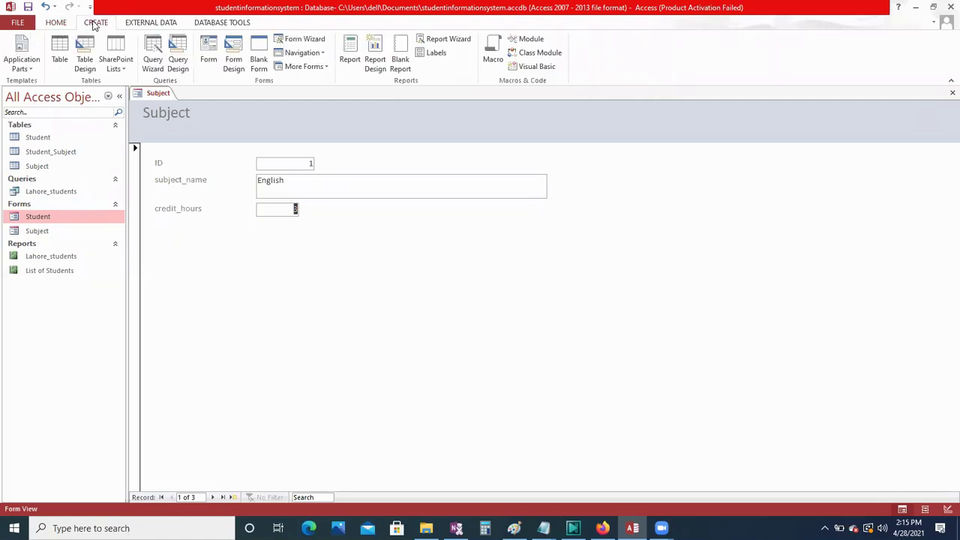
left_click(309, 40)
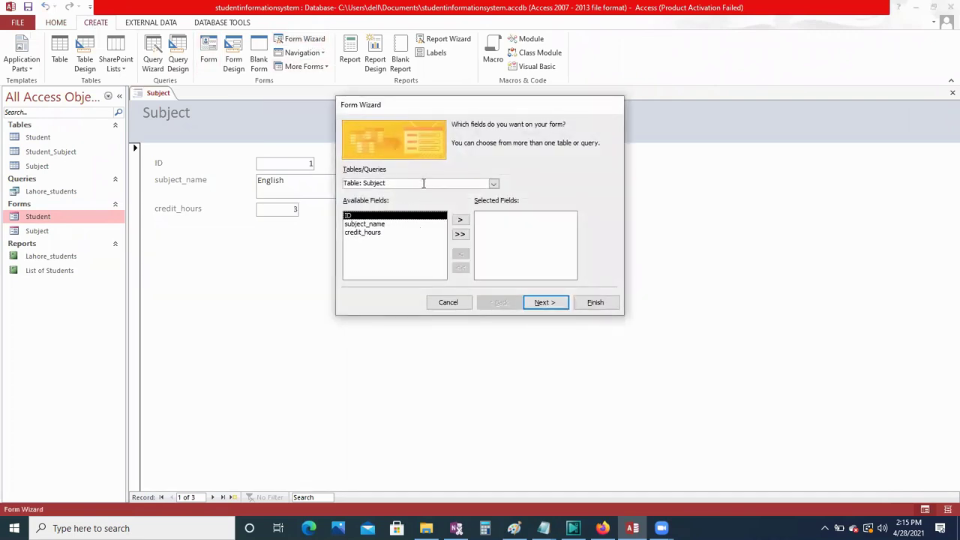
left_click(493, 184)
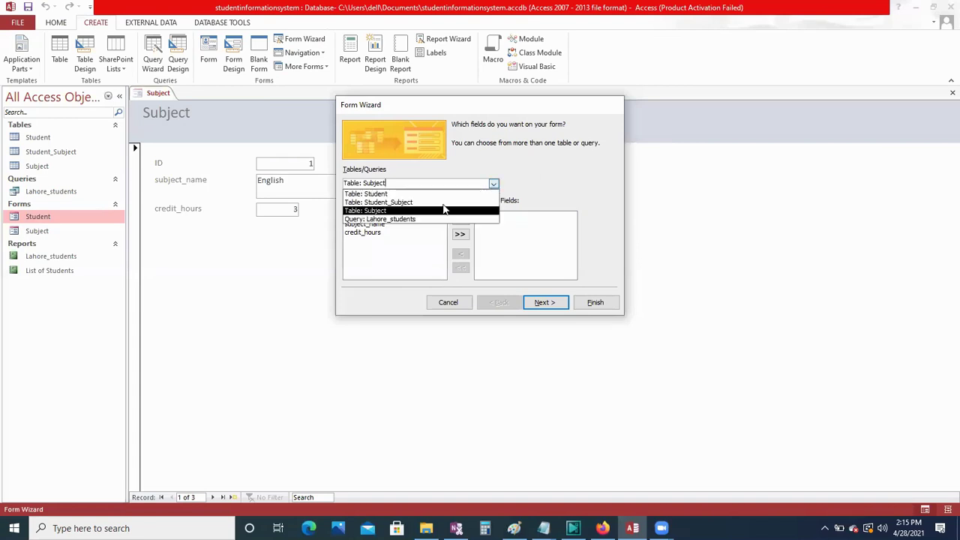
left_click(399, 203)
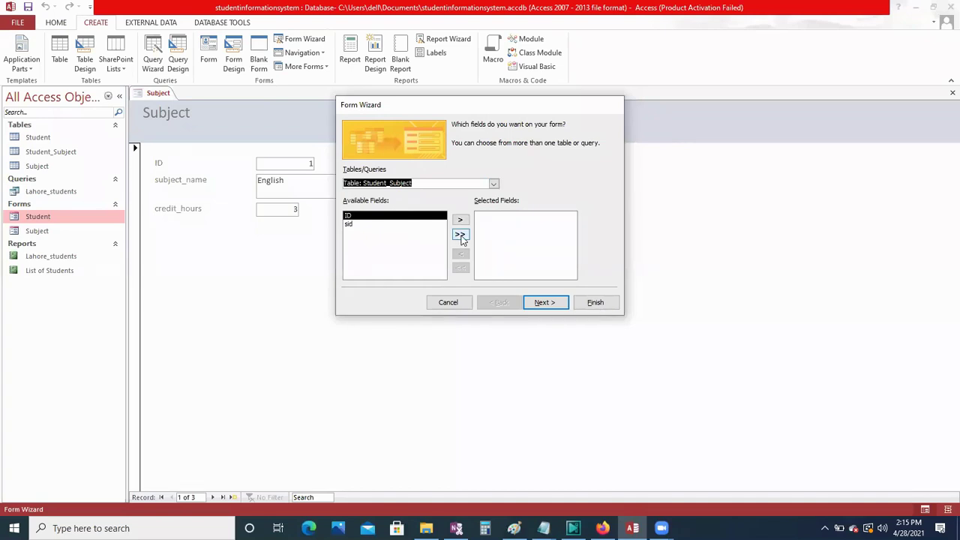
left_click(460, 235)
Keep the Columnar layout, title the form Registration, and finish the wizard.
left_click(545, 304)
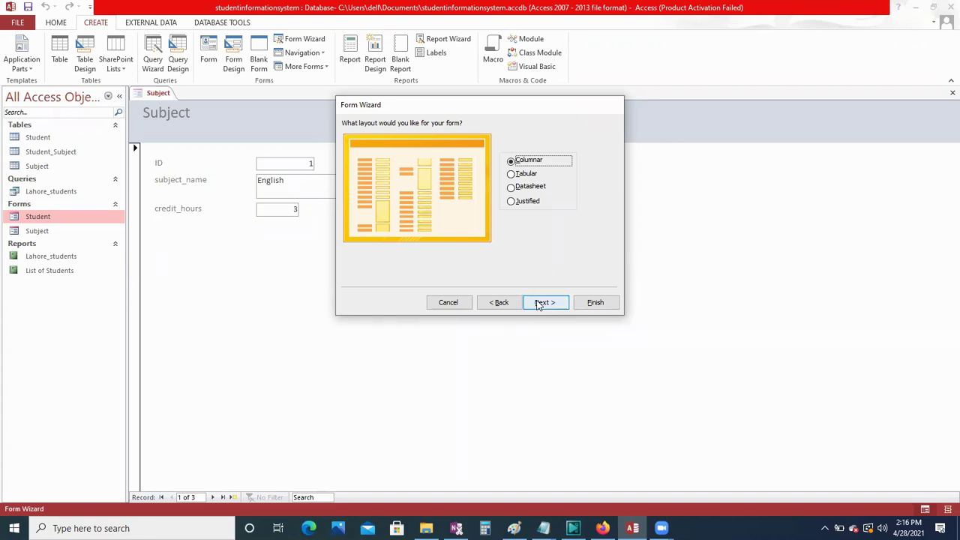
left_click(538, 303)
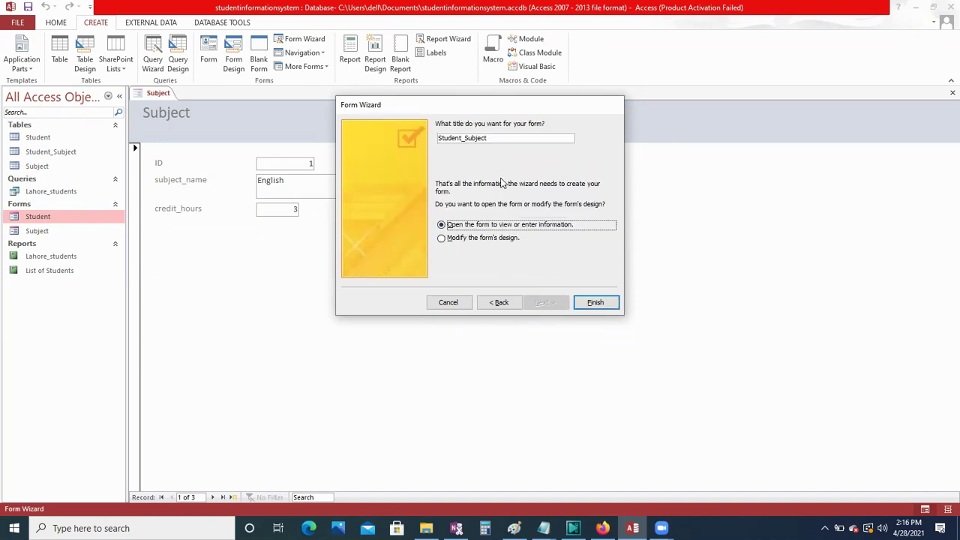
key("BackSpace")
key("BackSpace")
key("BackSpace")
key("BackSpace")
key("BackSpace")
key("BackSpace")
key("BackSpace")
key("BackSpace")
key("BackSpace")
key("BackSpace")
key("BackSpace")
key("BackSpace")
key("BackSpace")
key("BackSpace")
key("BackSpace")
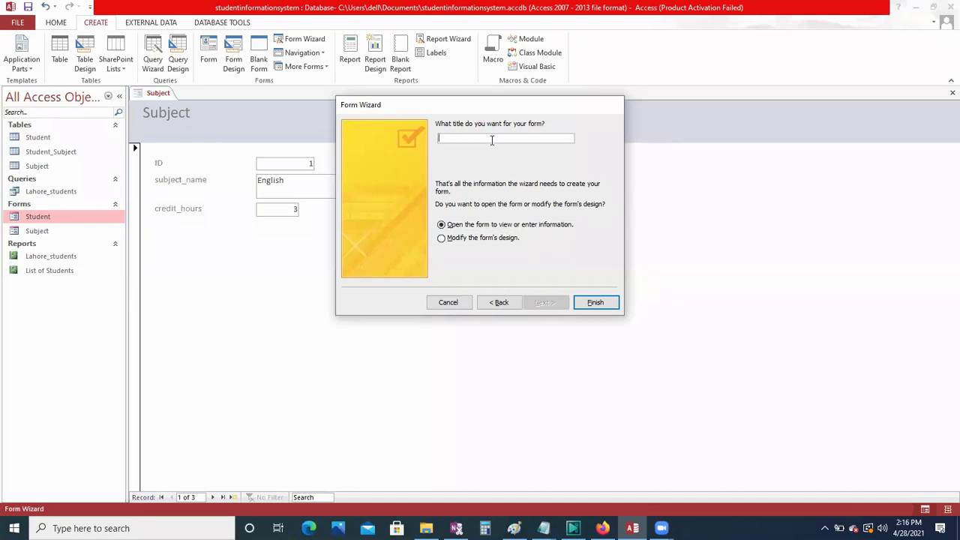
type("Registration")
left_click(593, 304)
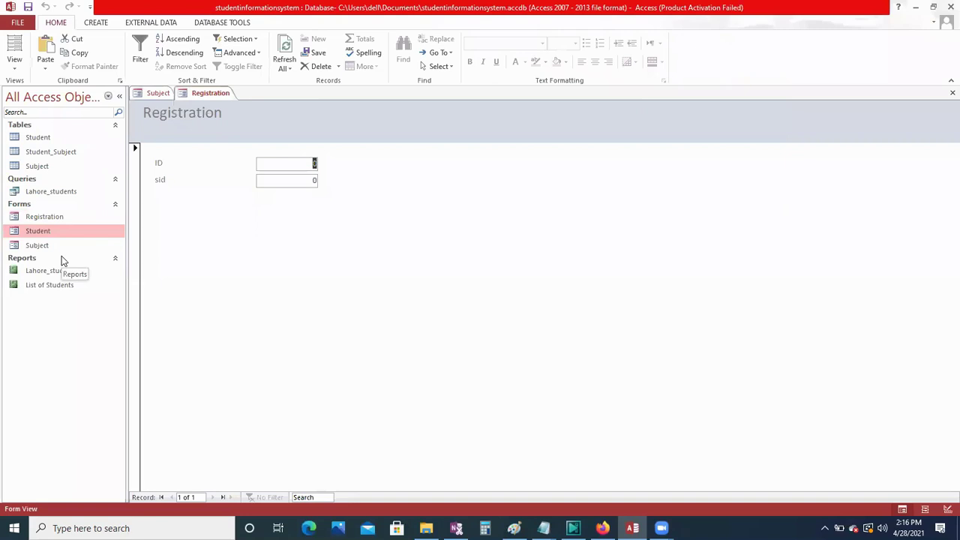
Open the Registration form in Design View.
left_click(53, 217)
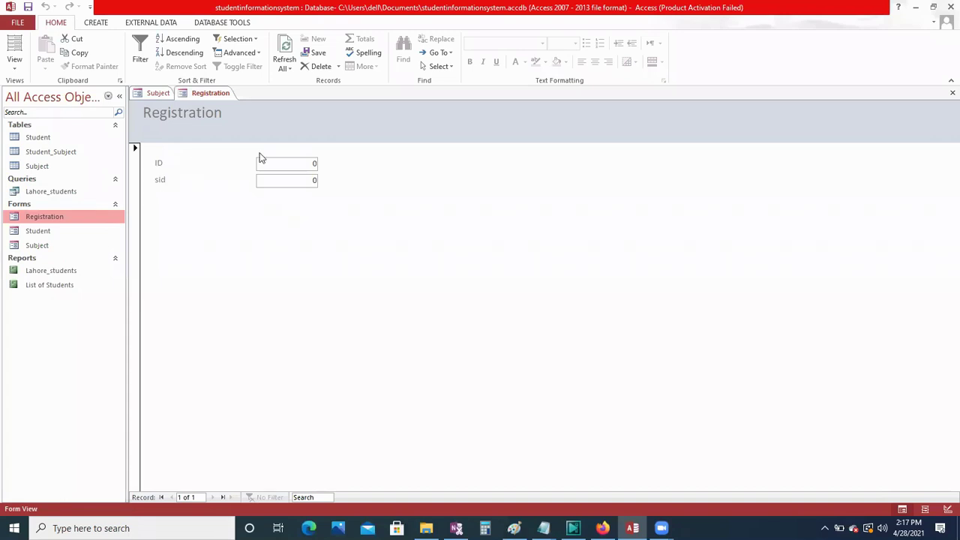
right_click(62, 223)
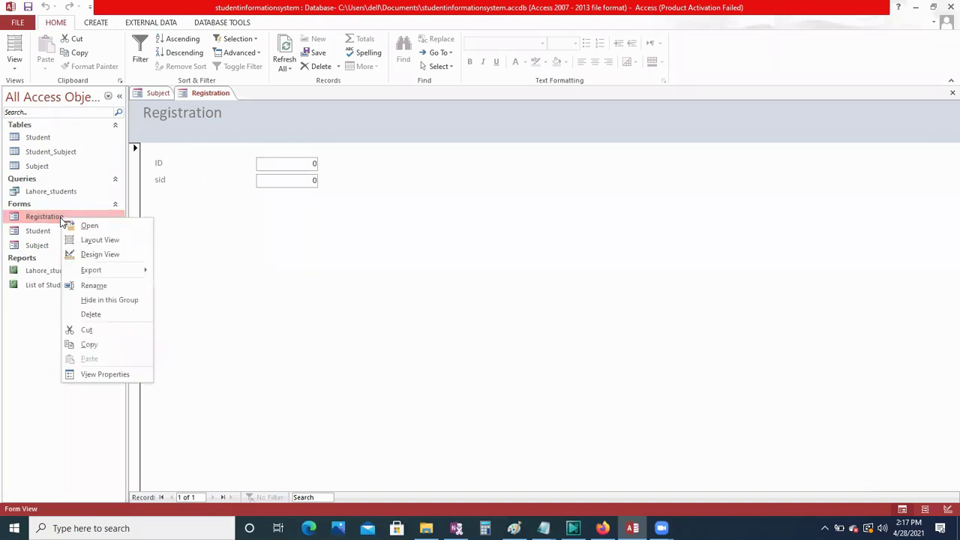
left_click(90, 255)
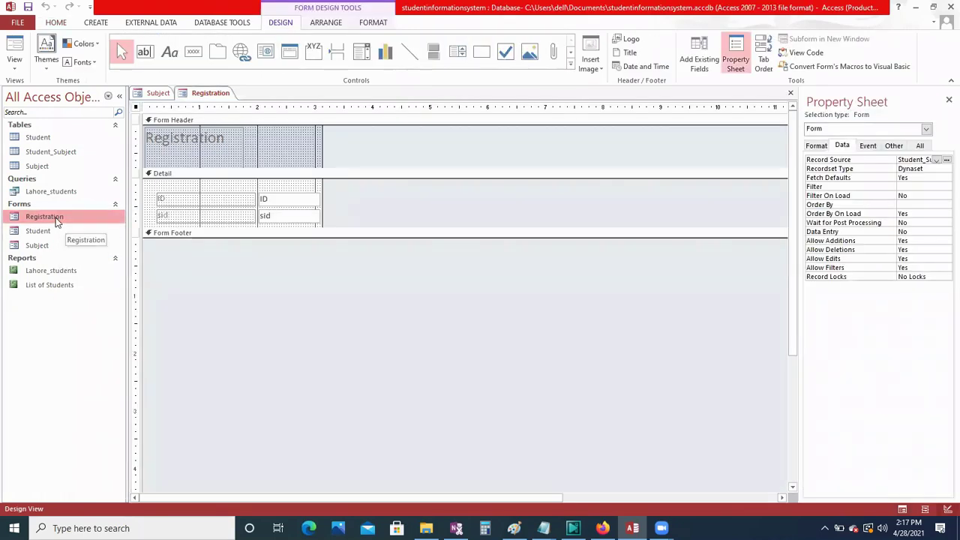
right_click(55, 219)
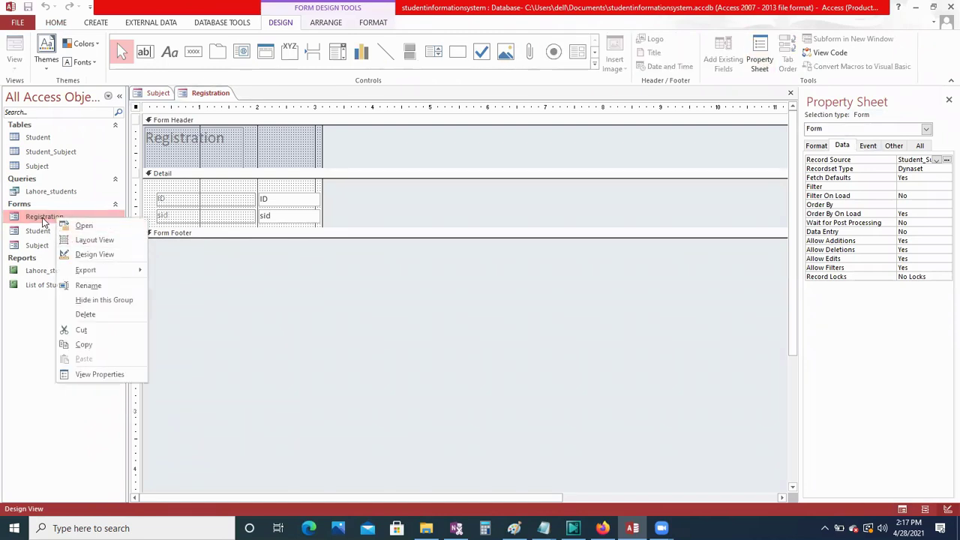
key("Escape")
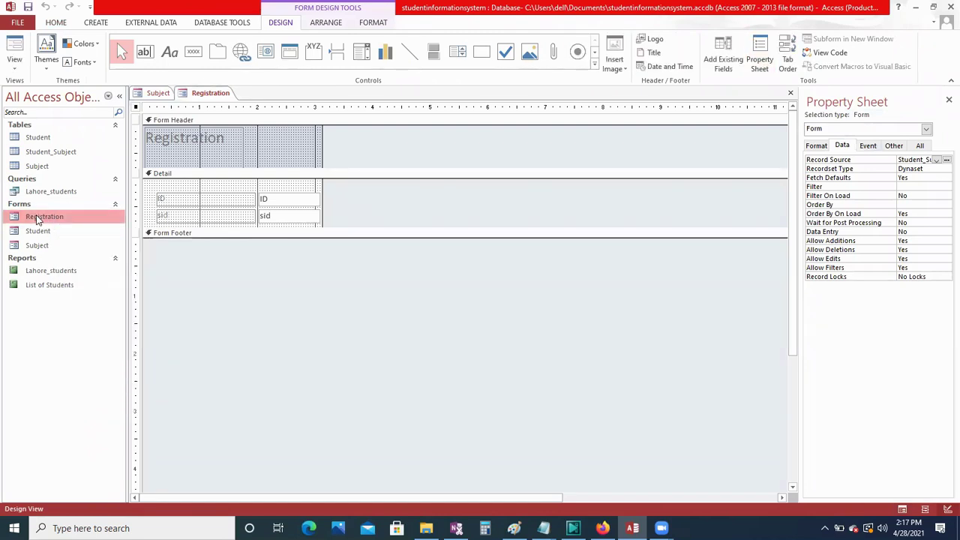
right_click(36, 217)
left_click(64, 255)
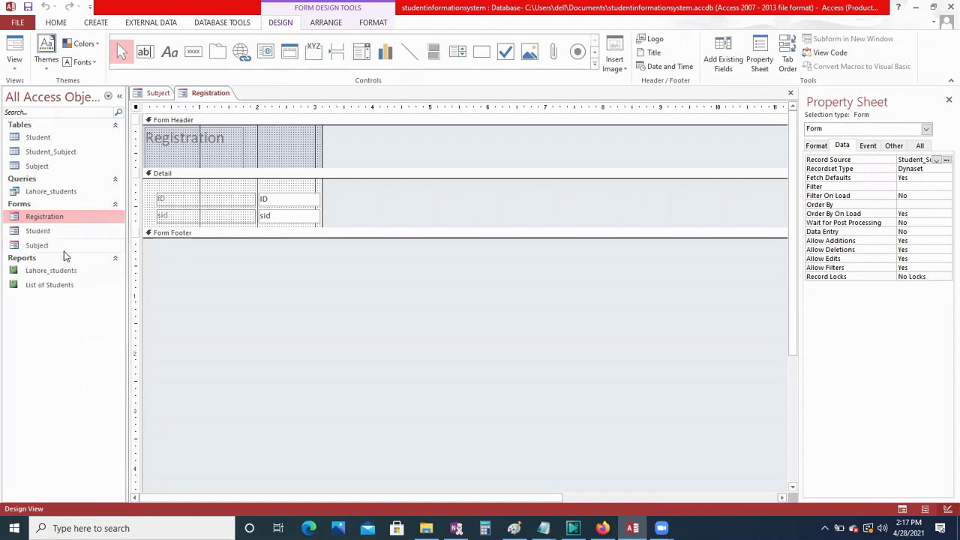
Change the ID label in the Registration form's Detail section to Student ID.
left_click(171, 197)
left_click(171, 199)
key("BackSpace")
key("BackSpace")
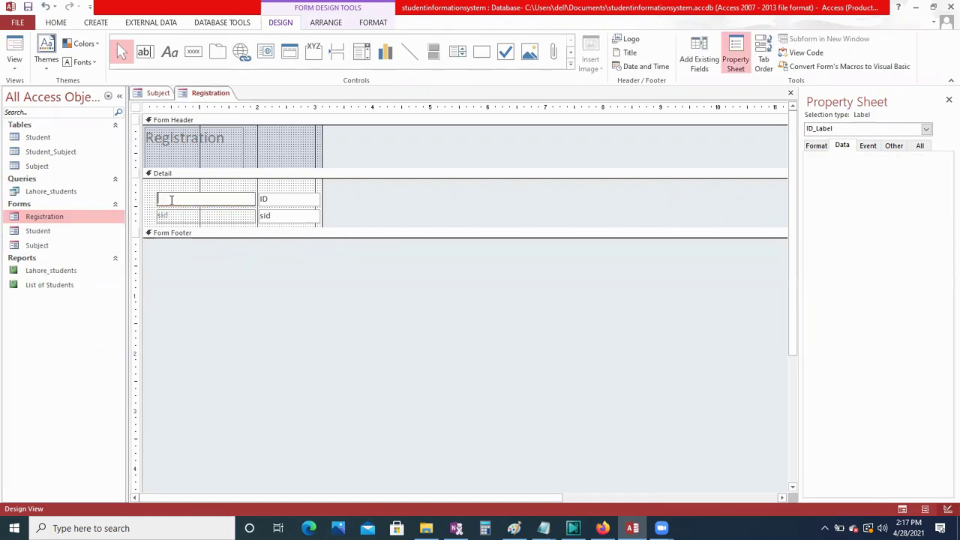
type("Student ID")
key("Return")
Change the sid label to Subject ID and open the Registration form in Form View.
left_click(173, 215)
left_click(172, 214)
key("BackSpace")
key("BackSpace")
key("BackSpace")
key("BackSpace")
type("Subject ID")
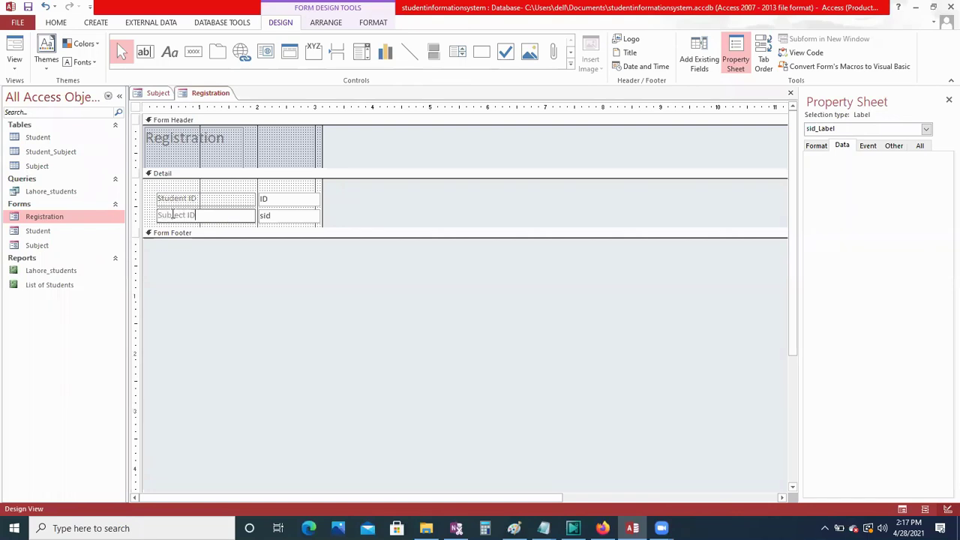
key("Return")
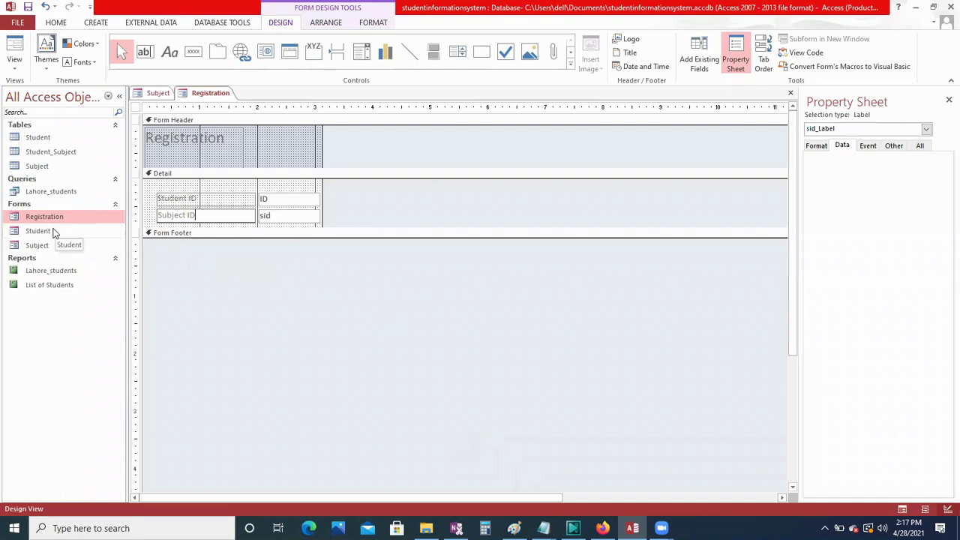
key("Escape")
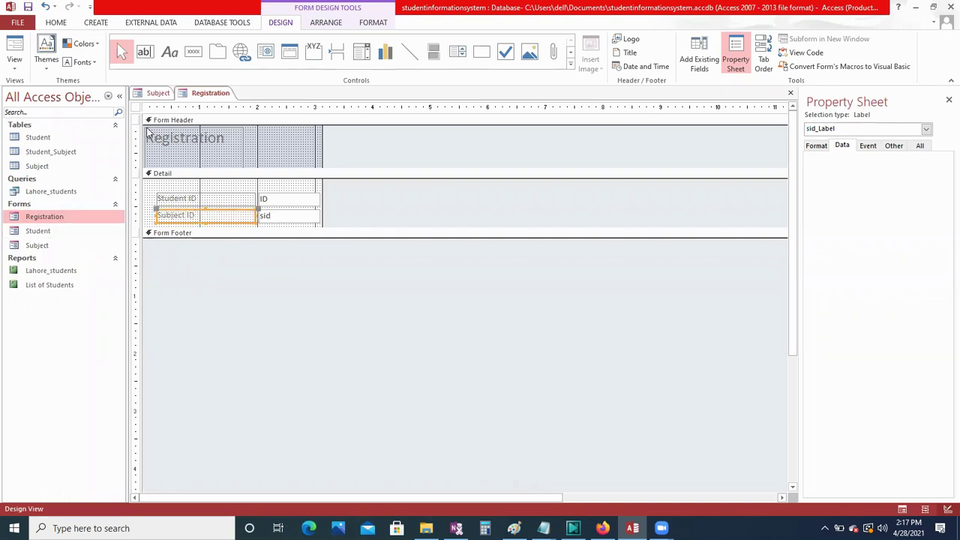
double_click(42, 216)
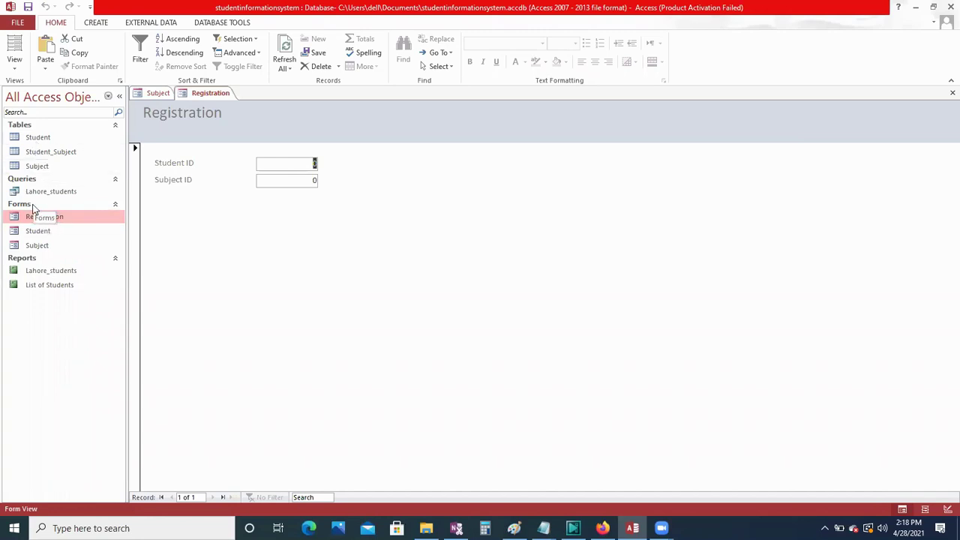
Check the IDs in the Student and Subject tables, and enter a registration with Student ID 1 and Subject ID 1.
double_click(37, 139)
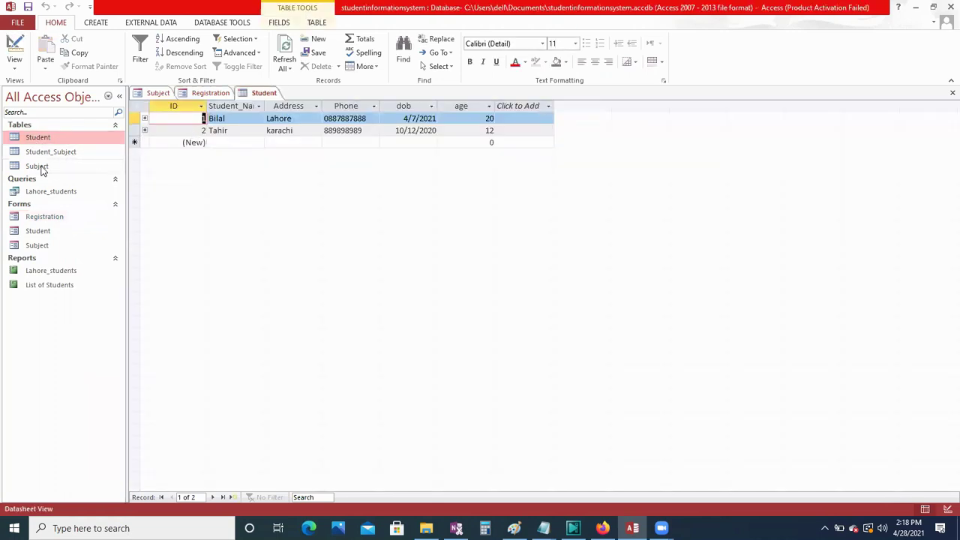
double_click(36, 168)
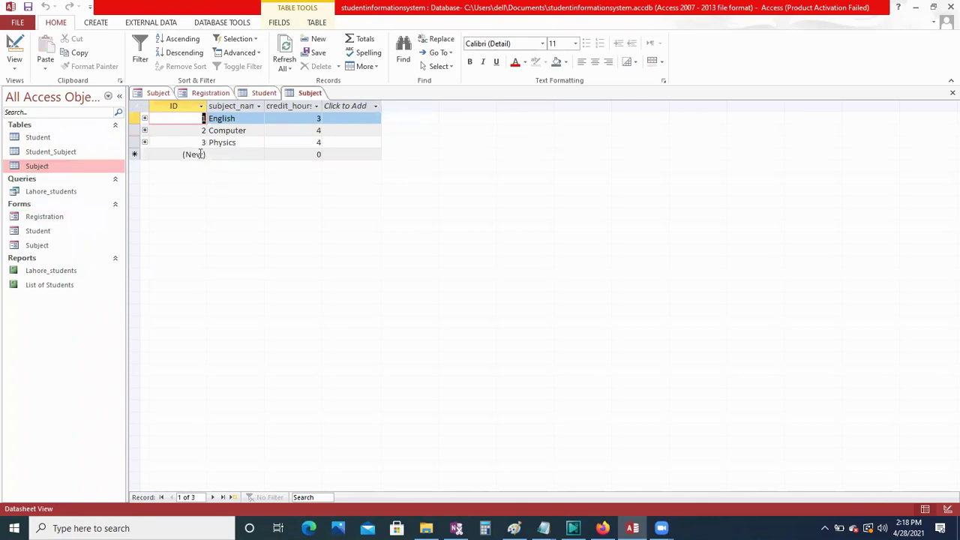
double_click(45, 218)
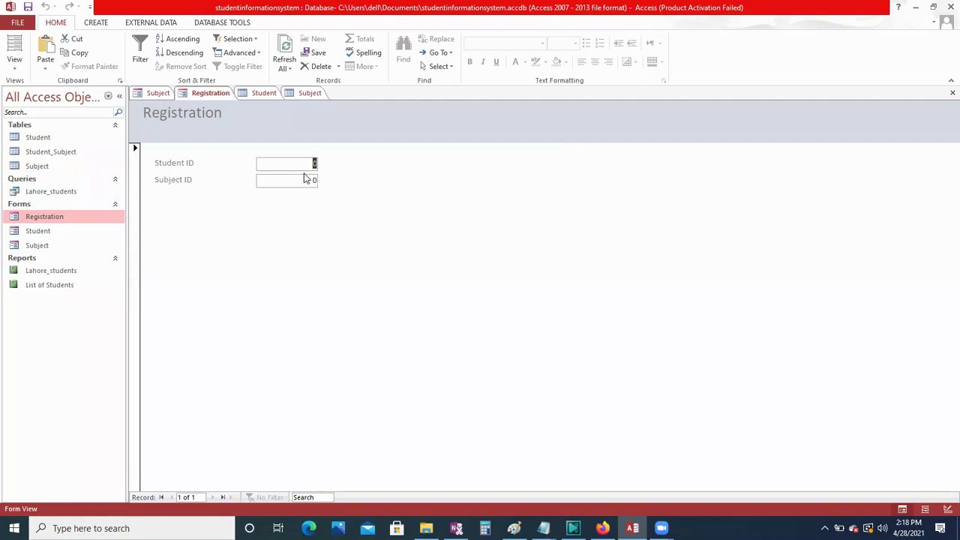
type("1")
key("Tab")
type("1")
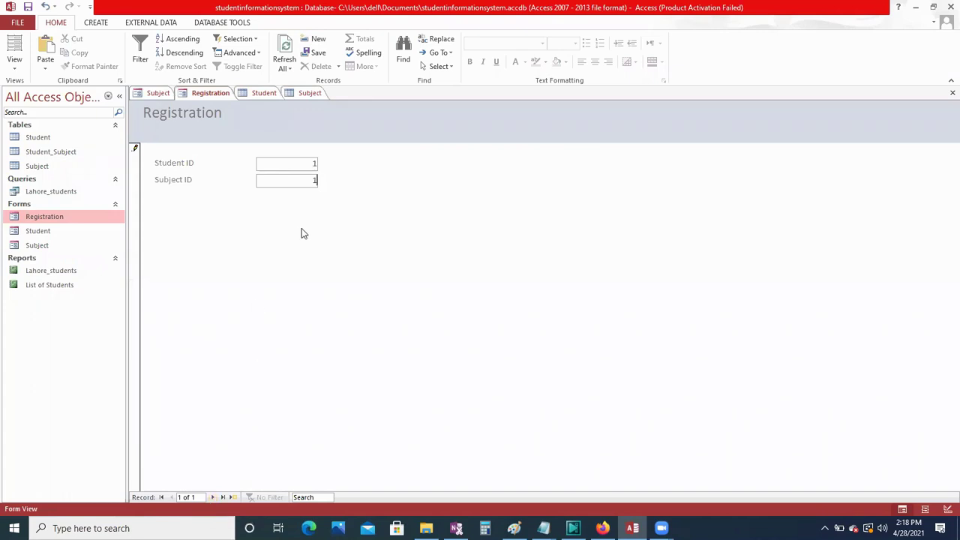
Add a second record in the Registration form with Student ID 1 and Subject ID 2.
left_click(212, 497)
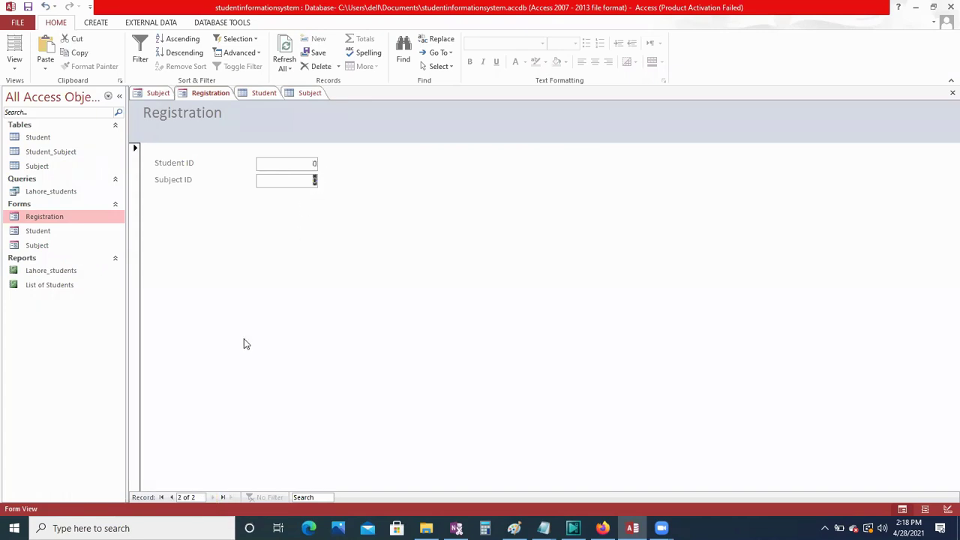
left_click(314, 163)
key("BackSpace")
type("1")
key("Tab")
type("2")
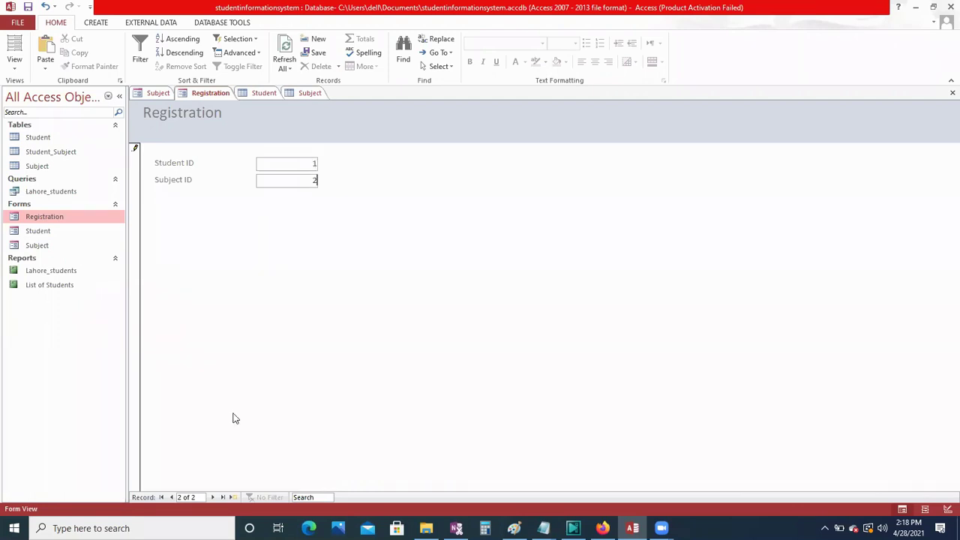
Add a third record in the Registration form with Student ID 2 and Subject ID 1, and move on to a blank record.
left_click(212, 498)
left_click(317, 164)
key("BackSpace")
type("2")
key("Tab")
type("1")
key("Tab")
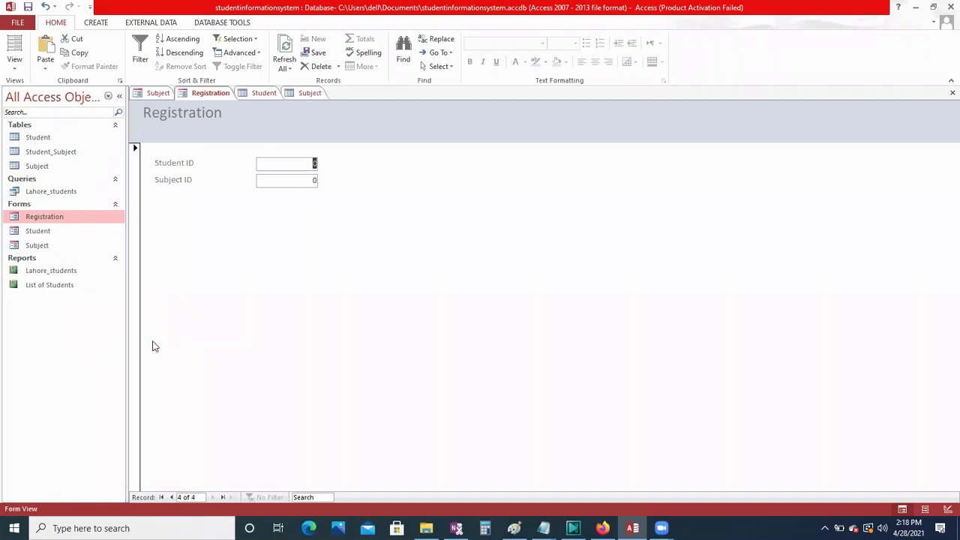
Compare the Student_Subject records with the Student and Subject tables, and return to the Registration form.
double_click(26, 155)
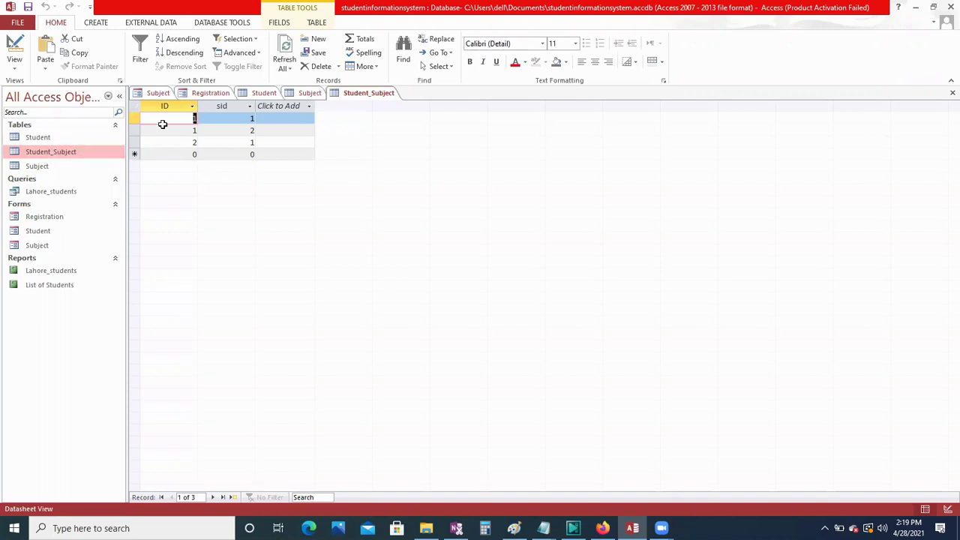
double_click(45, 138)
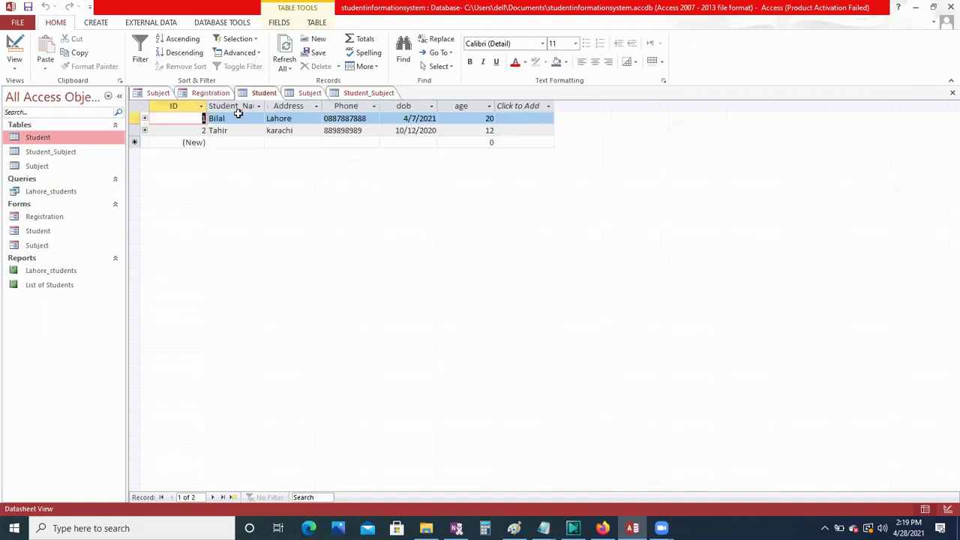
double_click(56, 153)
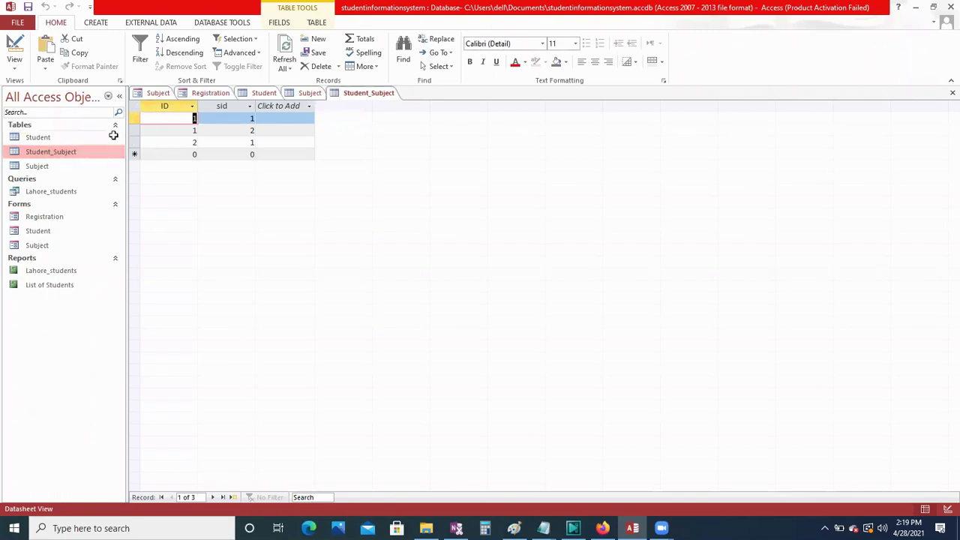
double_click(81, 139)
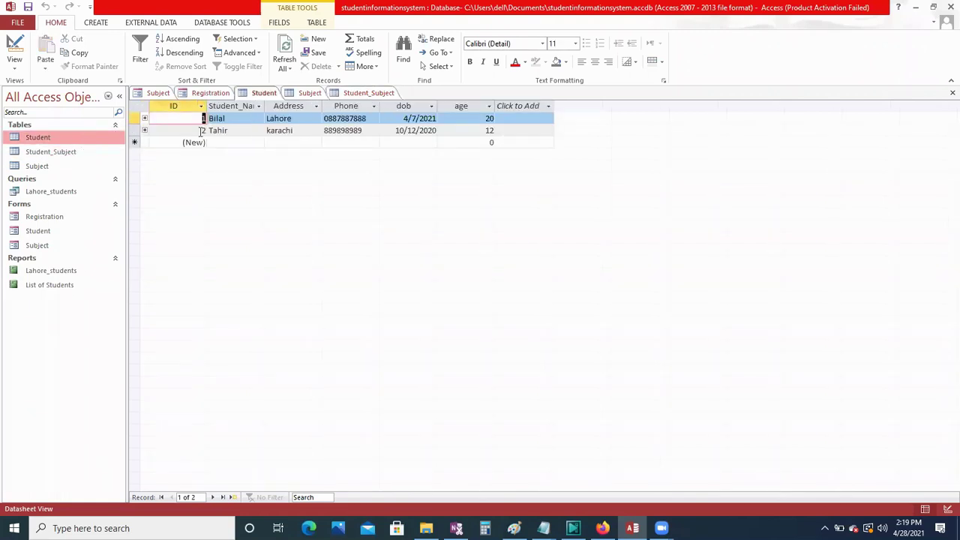
double_click(65, 155)
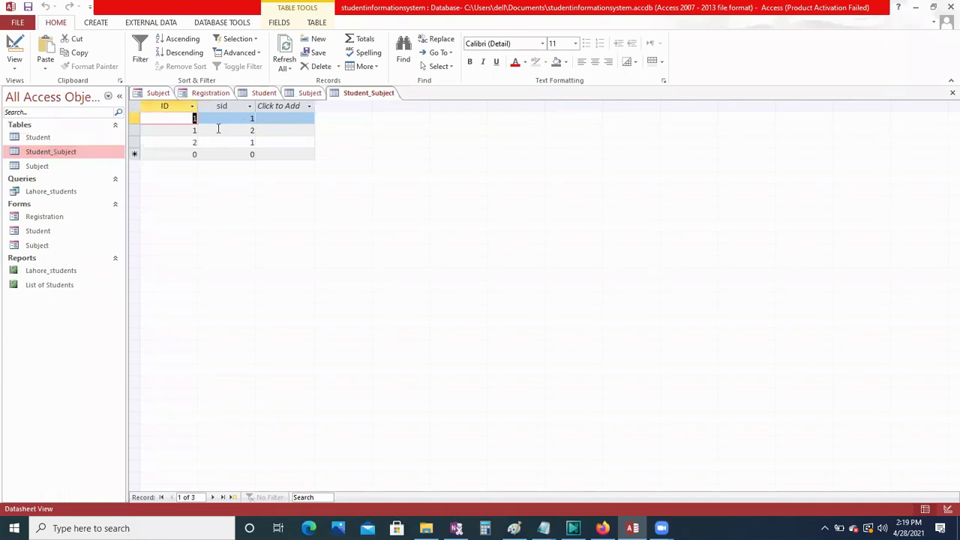
double_click(36, 166)
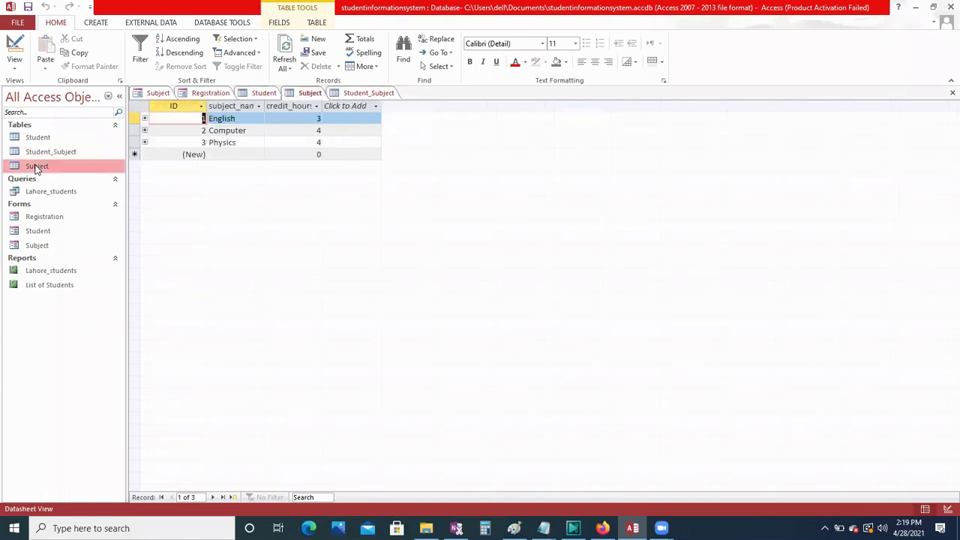
left_click(77, 153)
double_click(78, 152)
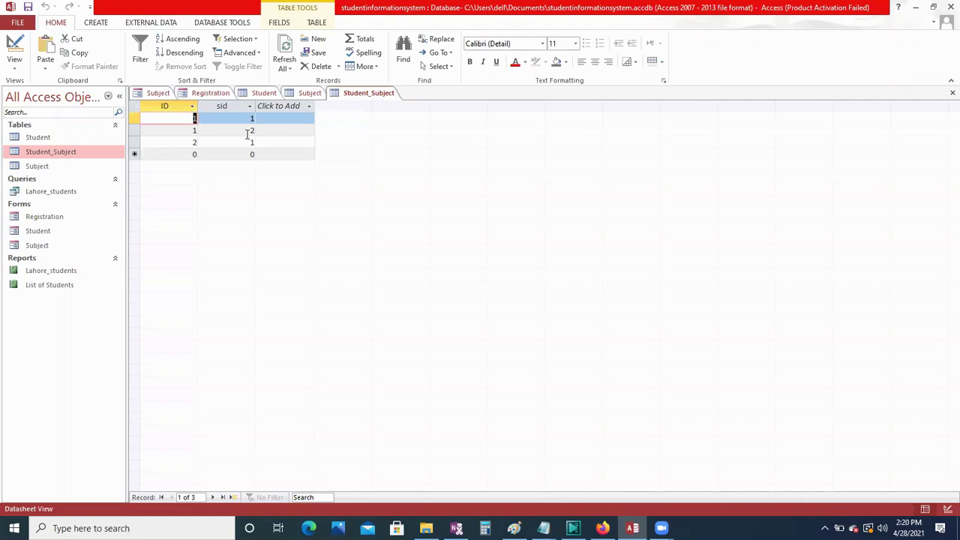
double_click(42, 216)
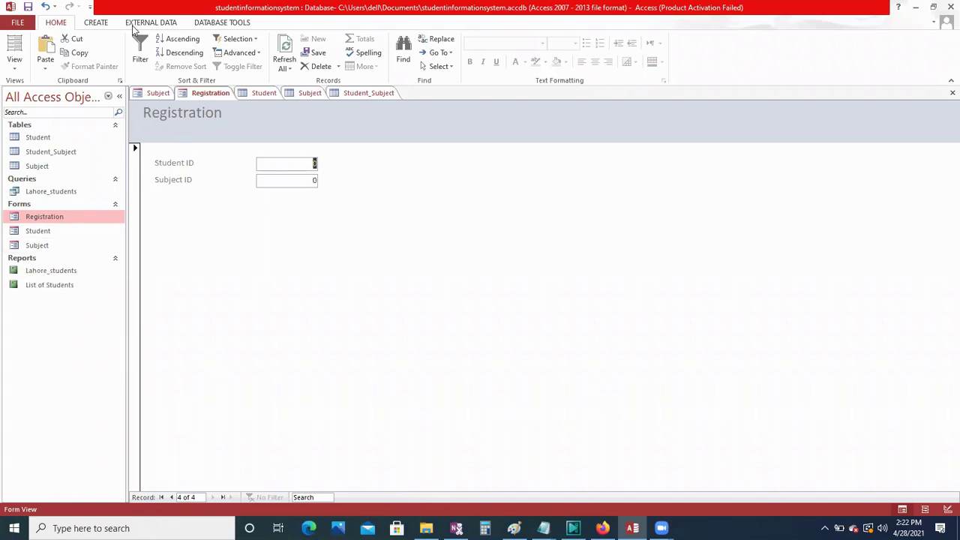
left_click(98, 25)
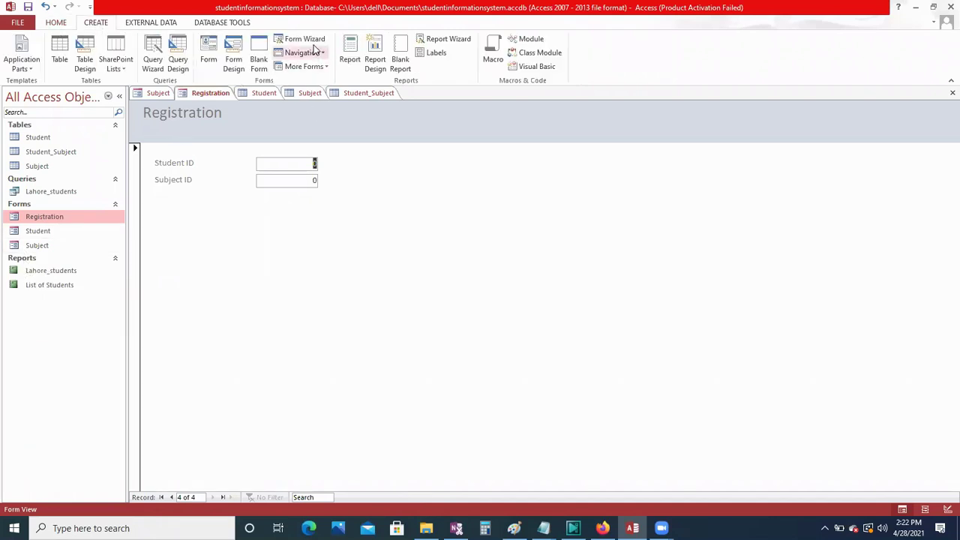
left_click(450, 42)
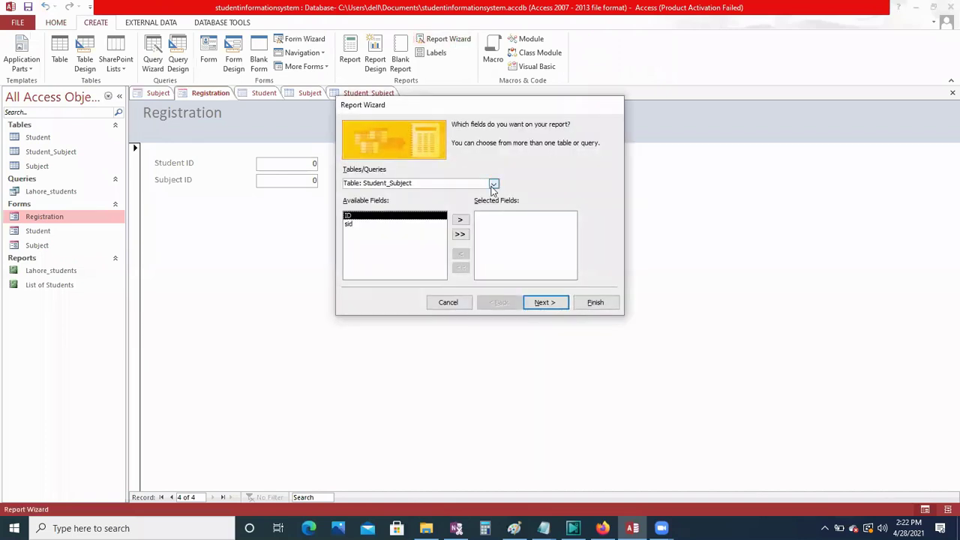
left_click(491, 184)
left_click(433, 194)
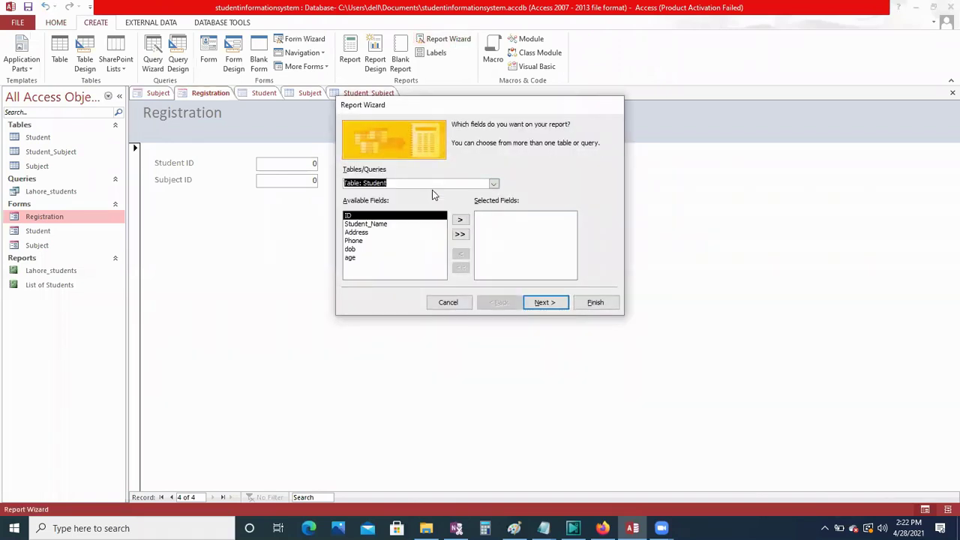
left_click(492, 183)
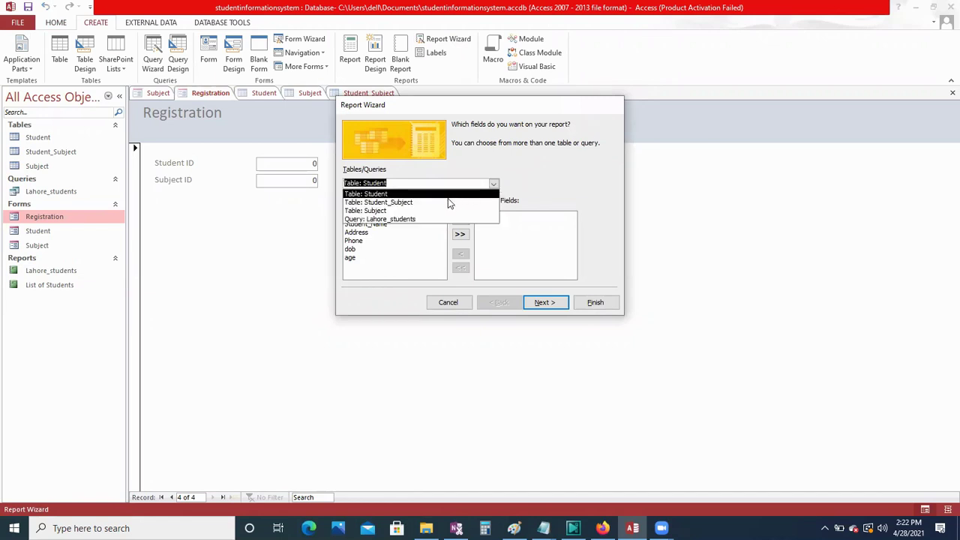
left_click(448, 203)
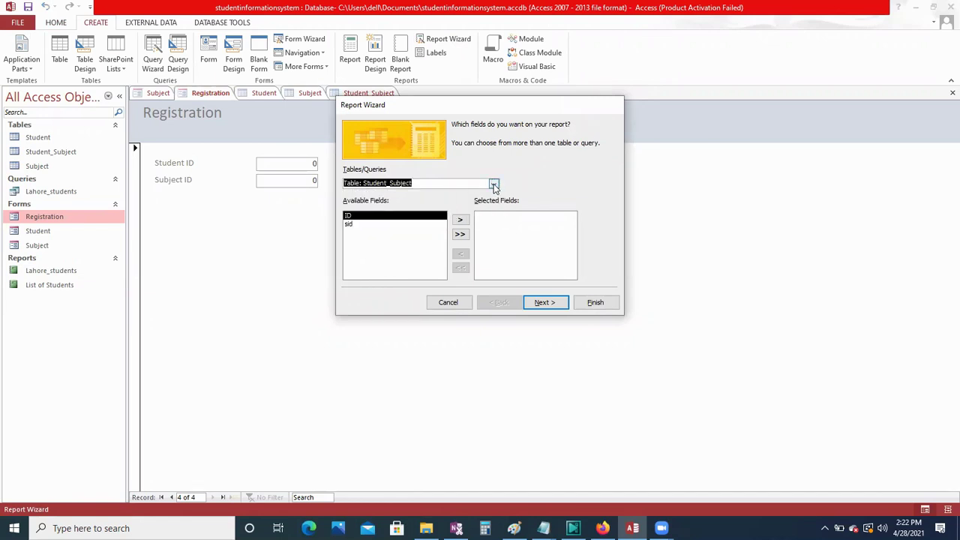
left_click(494, 184)
left_click(397, 212)
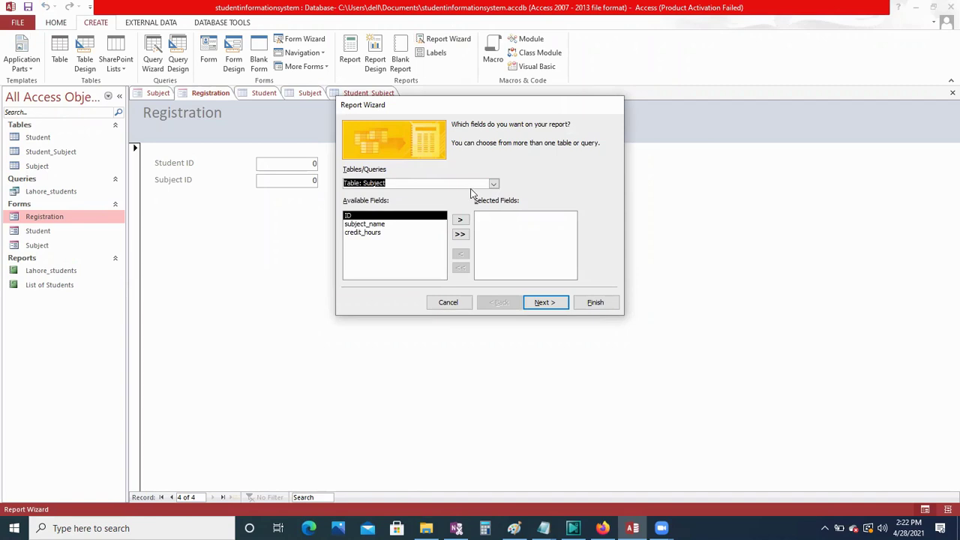
left_click(493, 184)
left_click(407, 195)
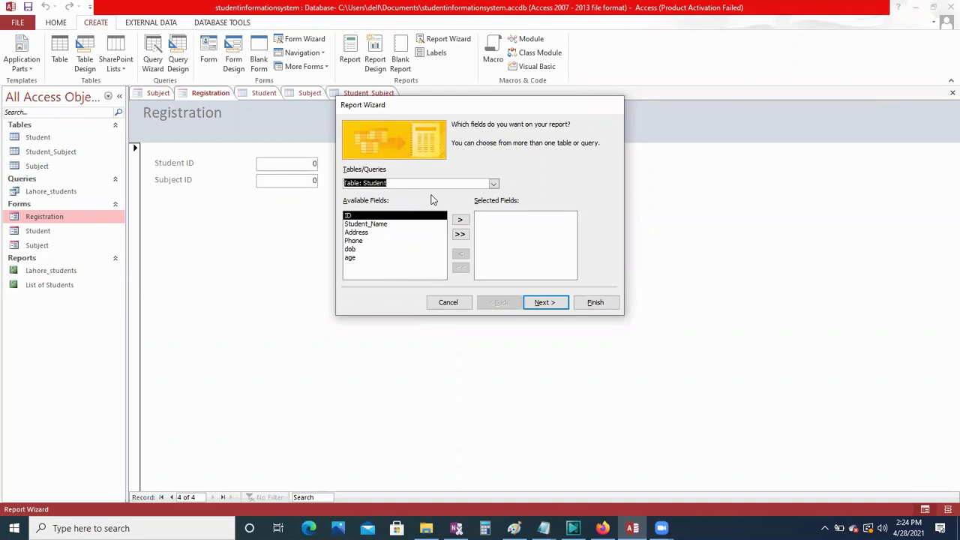
left_click(455, 303)
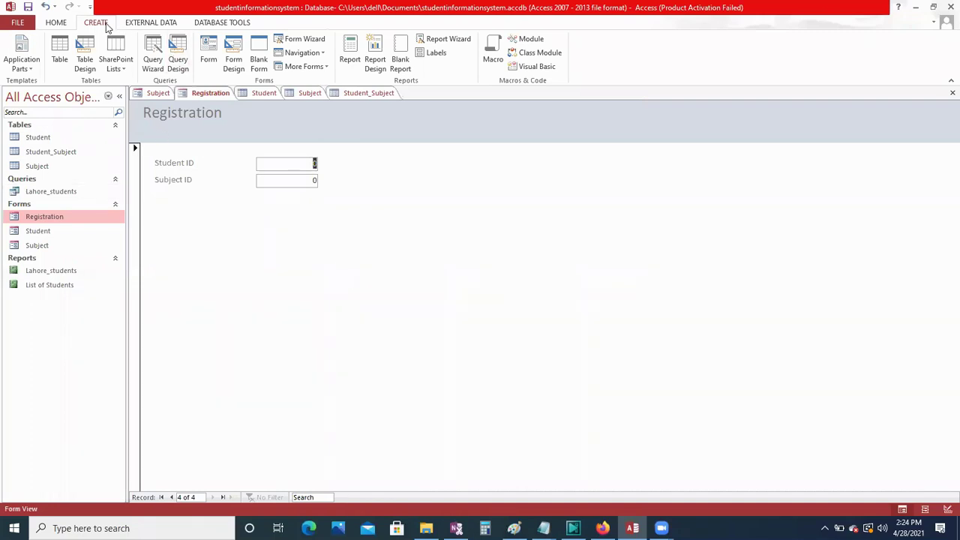
Create a new query in Design View and add the Student, Subject and Student_Subject tables to it.
left_click(180, 45)
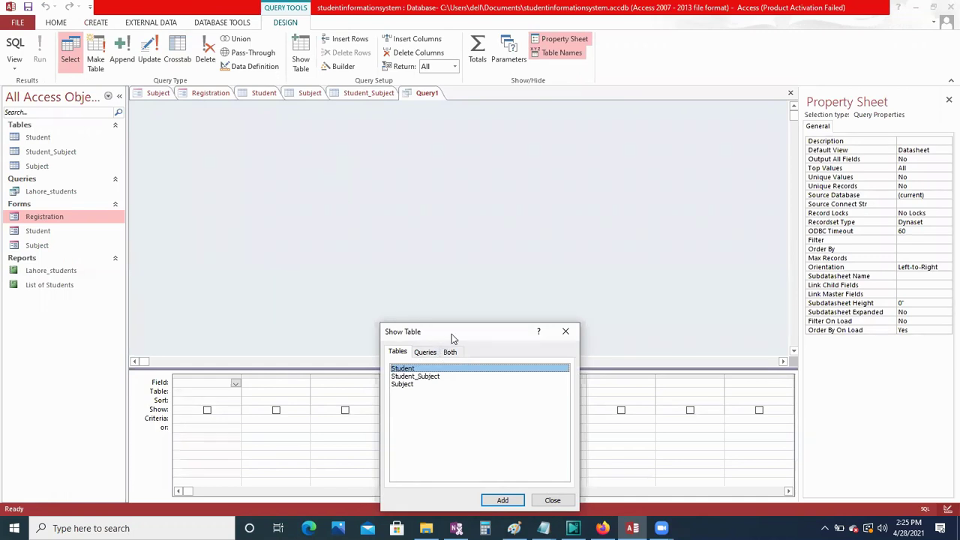
left_click_drag(458, 333, 560, 172)
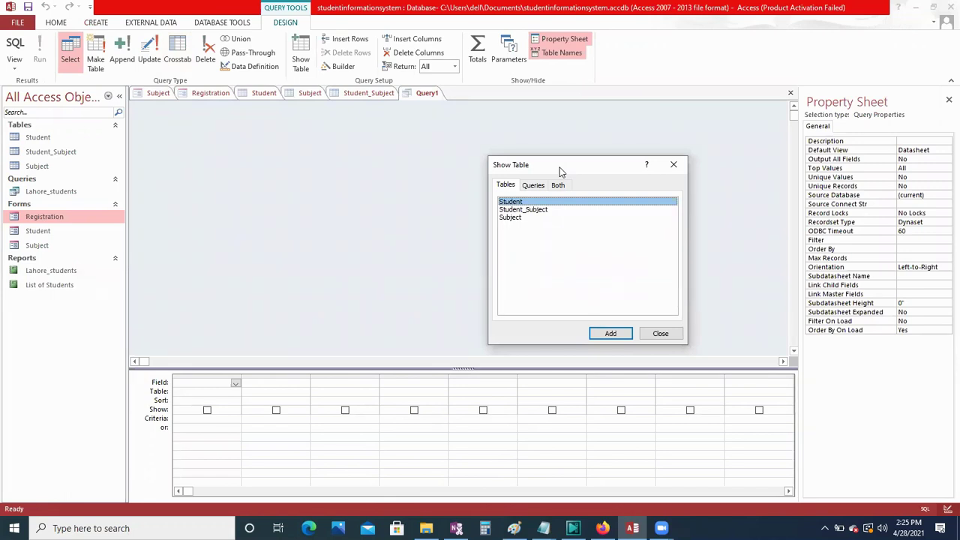
left_click(601, 337)
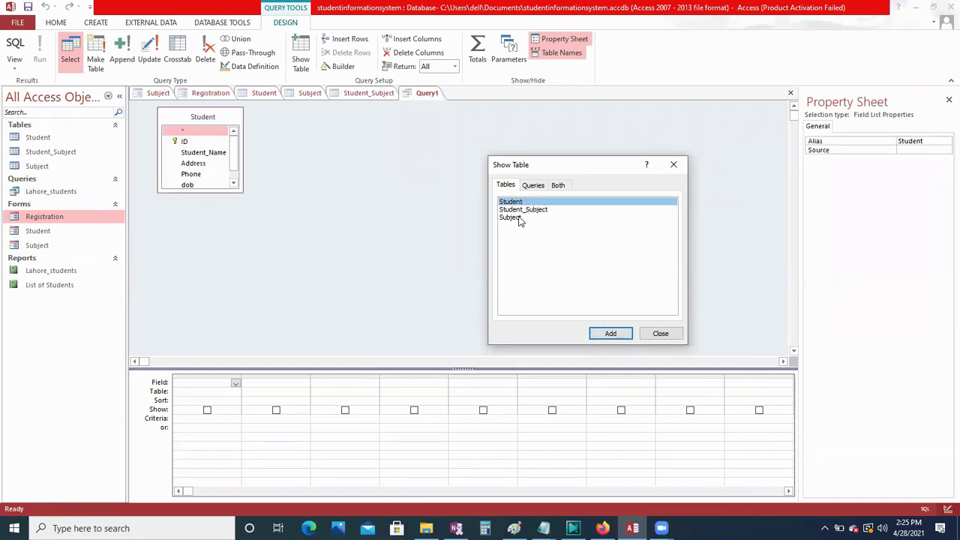
left_click(519, 218)
left_click(610, 333)
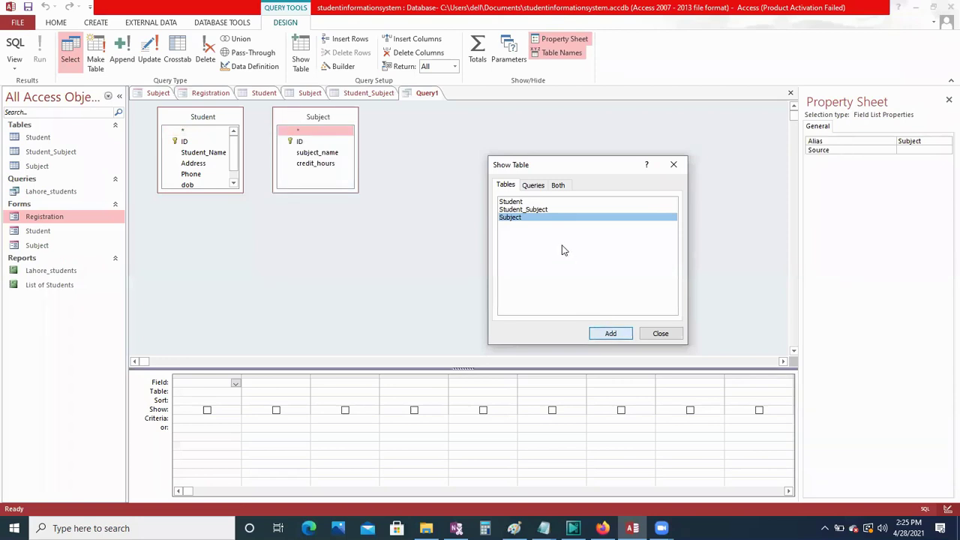
left_click(529, 210)
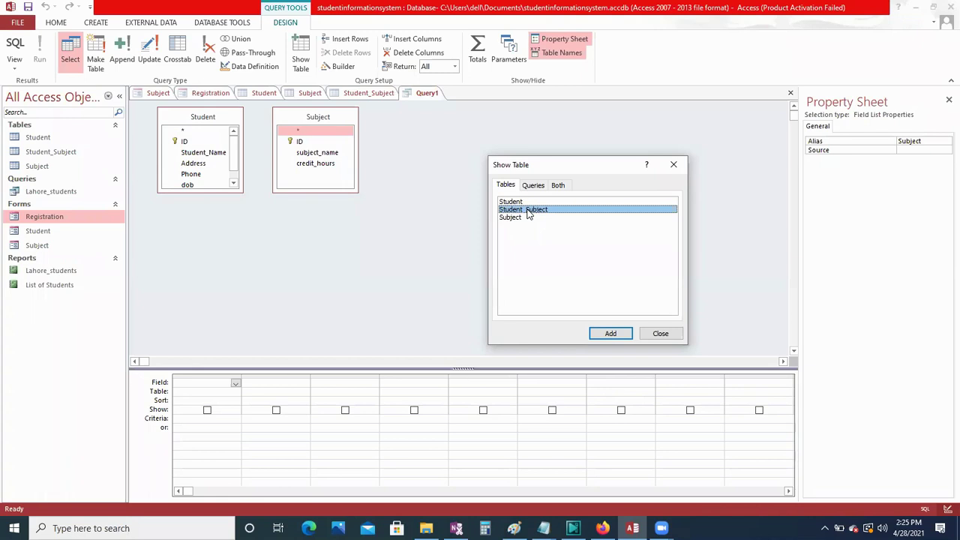
left_click(605, 340)
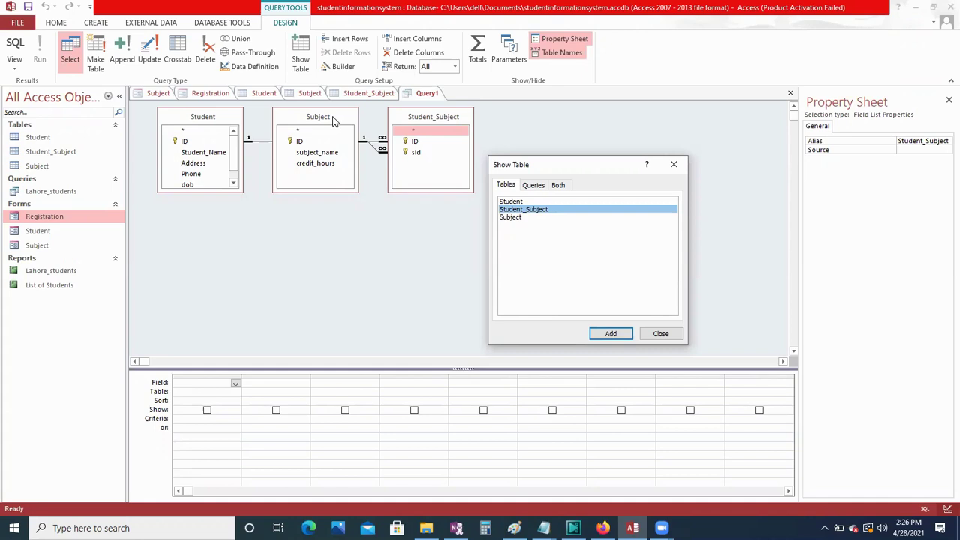
left_click(659, 335)
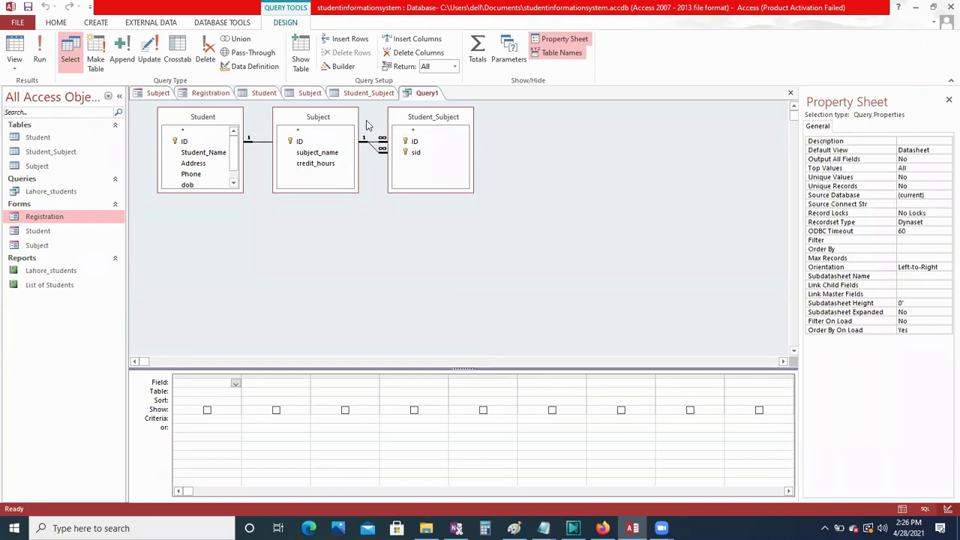
Rearrange the table boxes in the query design so Student_Subject sits between Student and Subject.
left_click(345, 121)
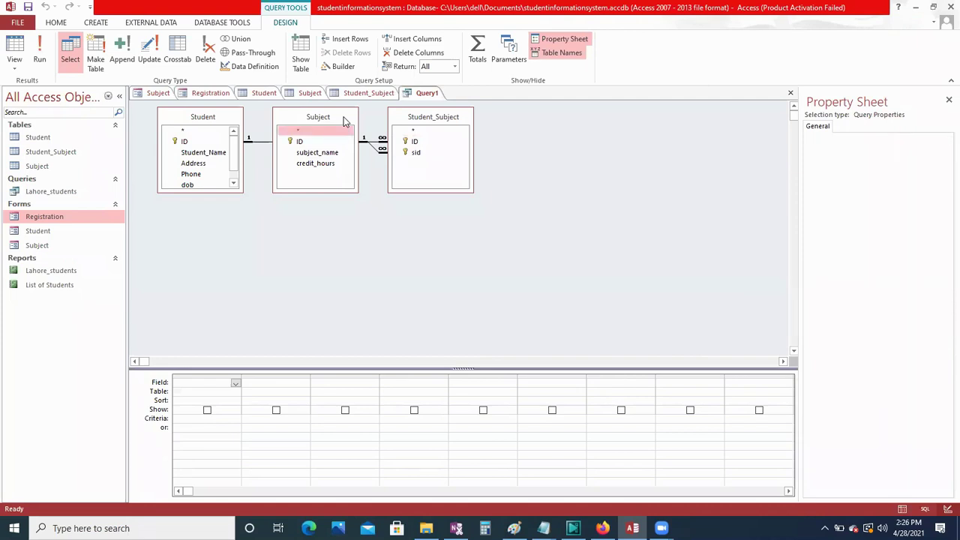
left_click_drag(345, 122, 592, 196)
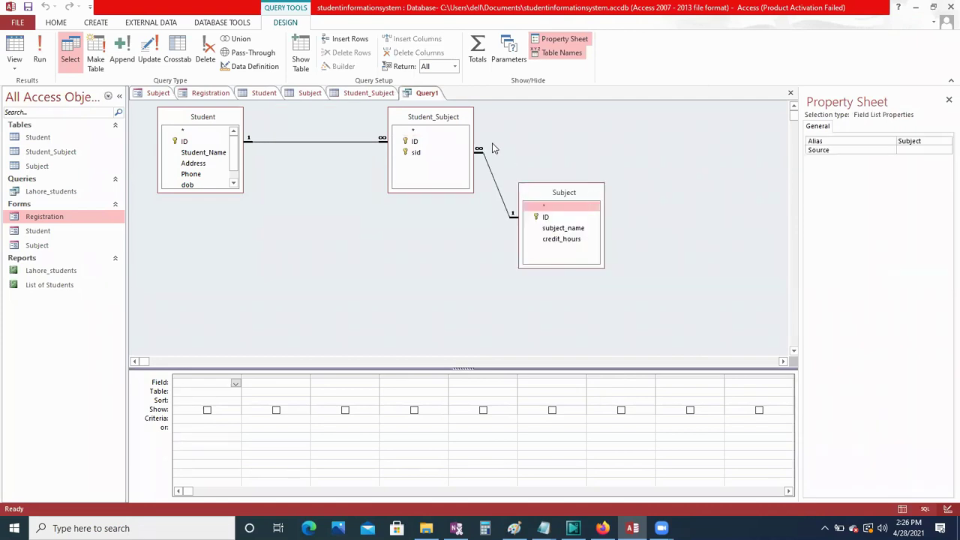
left_click_drag(431, 120, 377, 142)
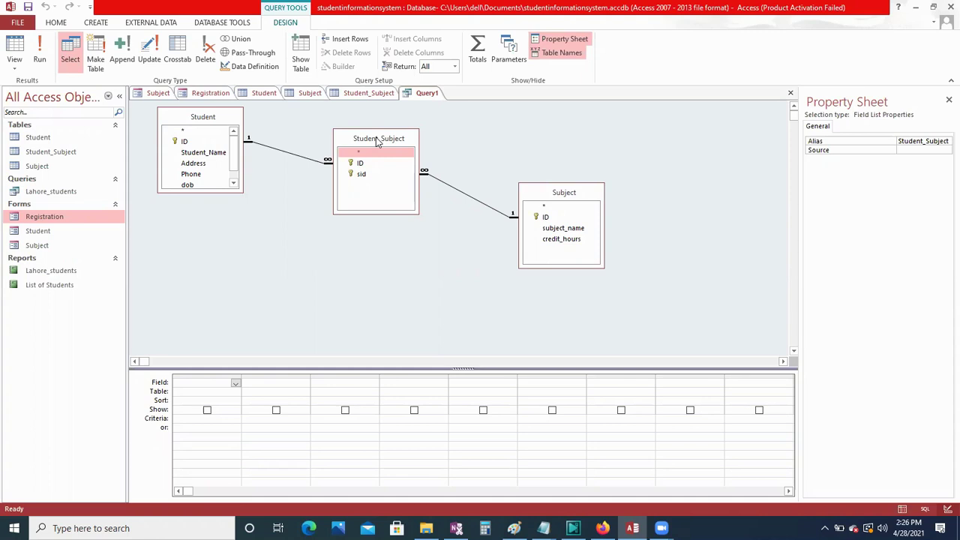
Add the Student_Name and Phone fields from the Student table to the first two columns of the query grid.
left_click(235, 384)
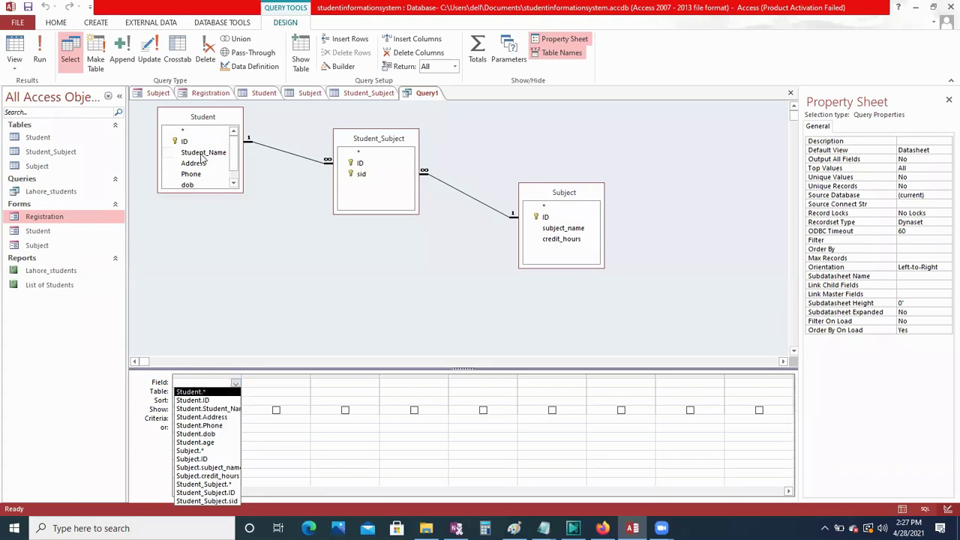
left_click(199, 409)
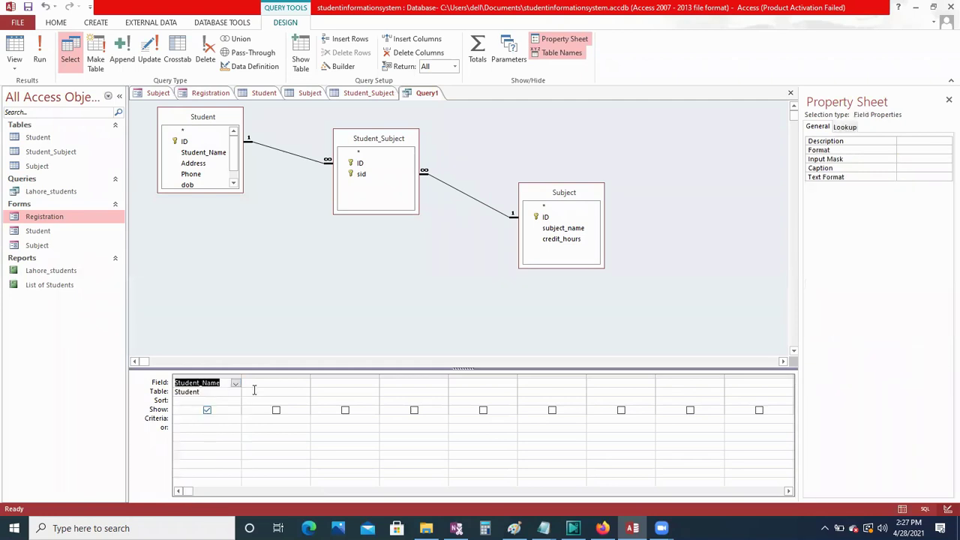
left_click(298, 383)
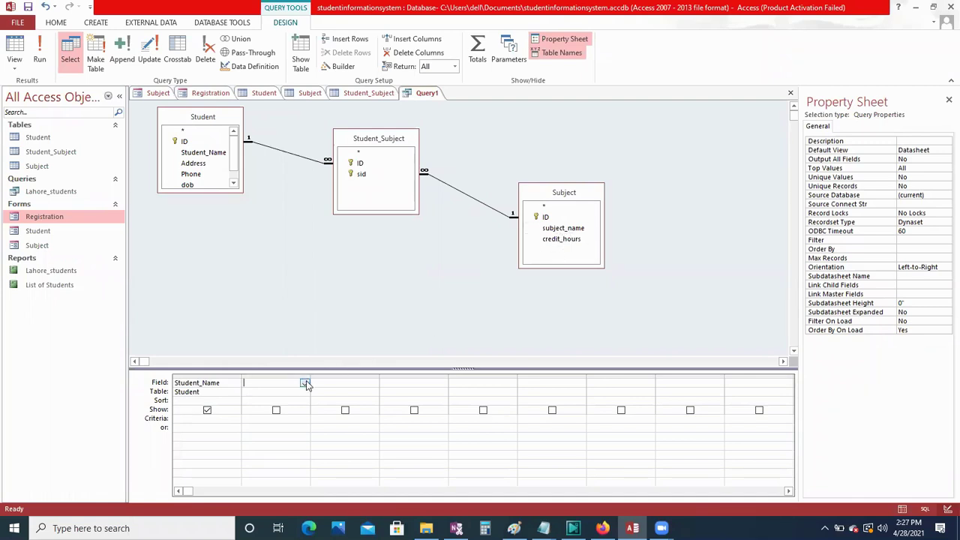
left_click(234, 168)
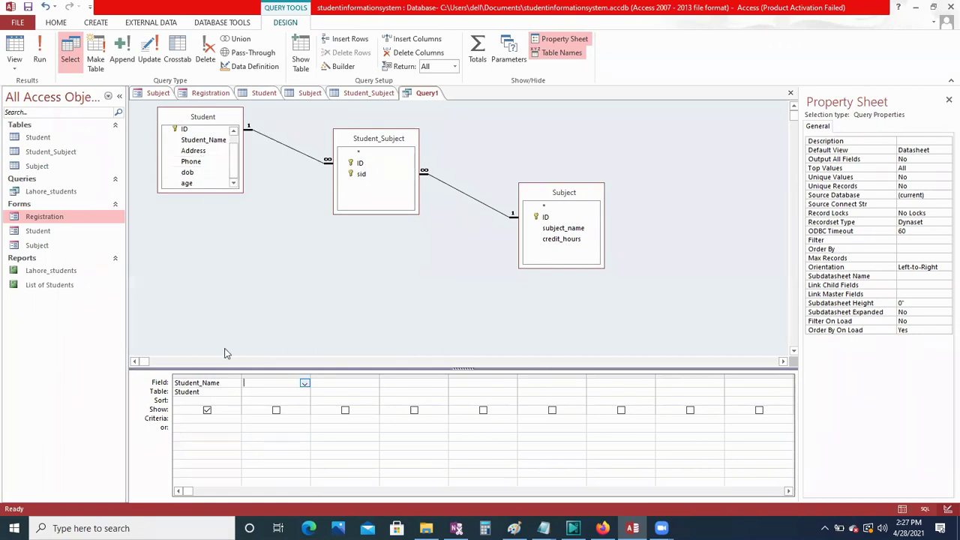
left_click(304, 383)
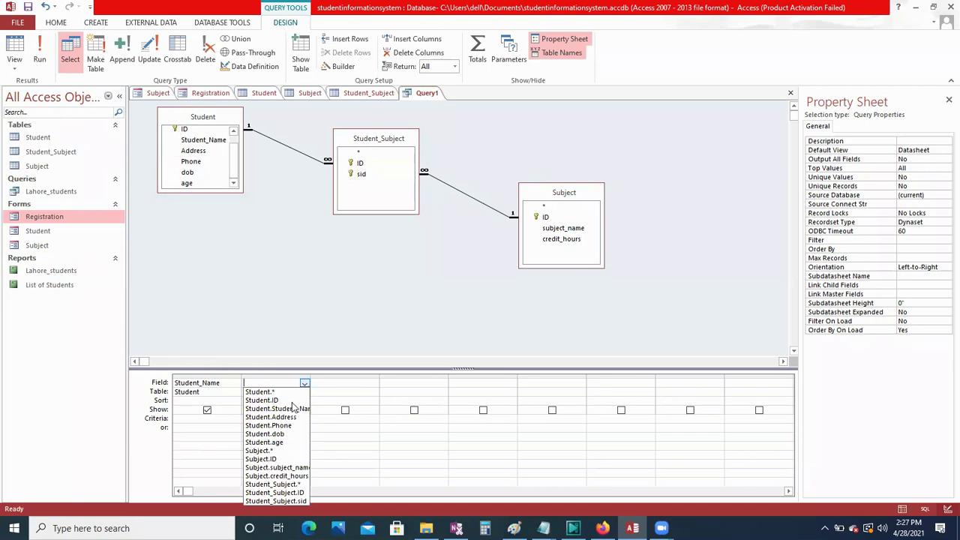
left_click(277, 426)
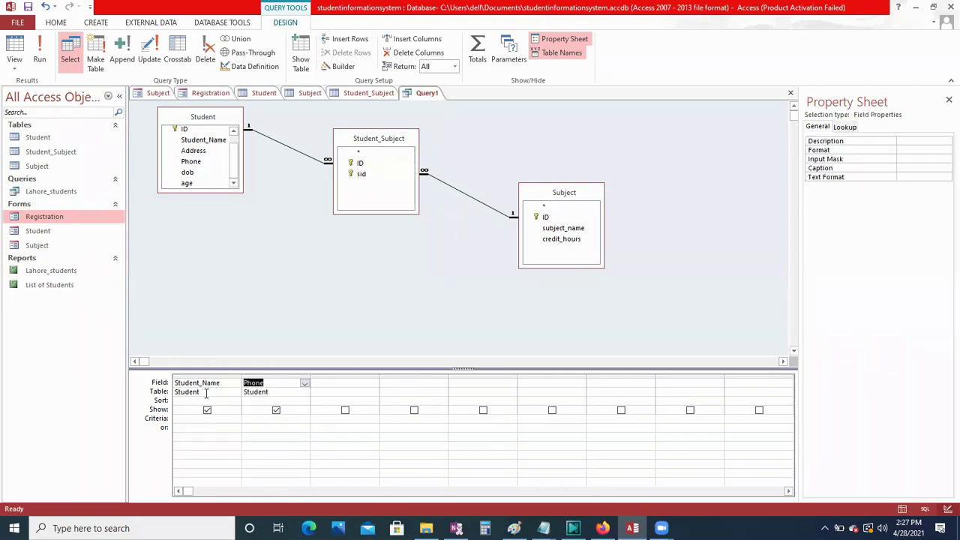
Add the subject_name field from the Subject table to the third column of the query grid.
left_click(354, 385)
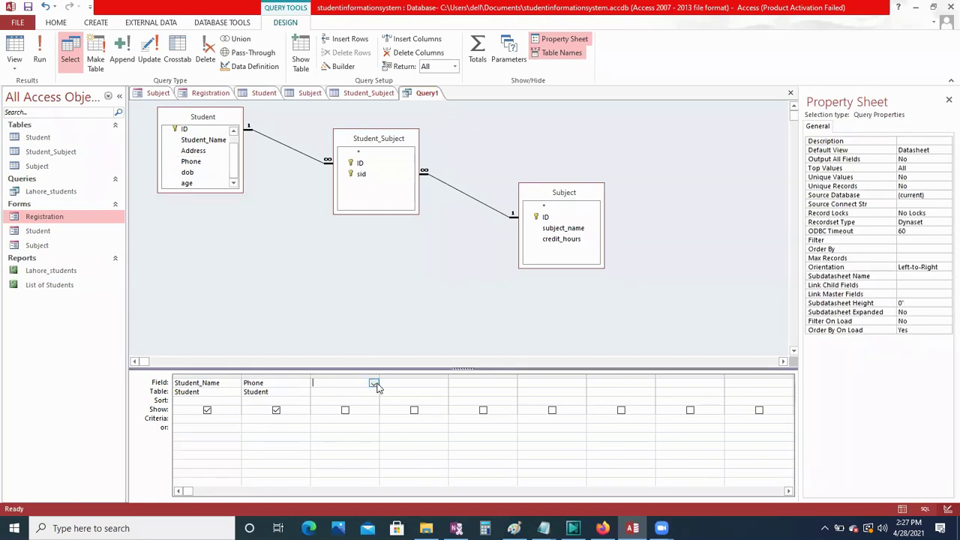
left_click(374, 384)
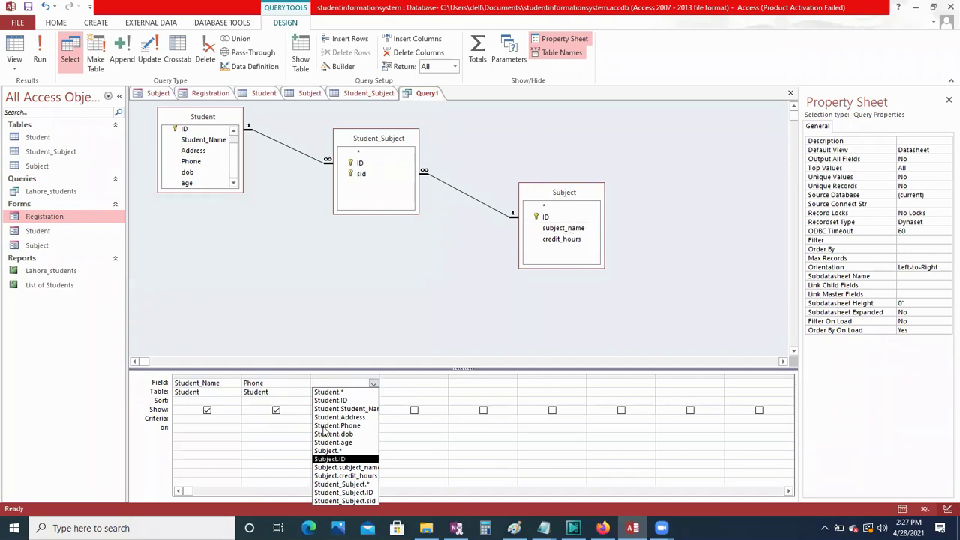
key("Down")
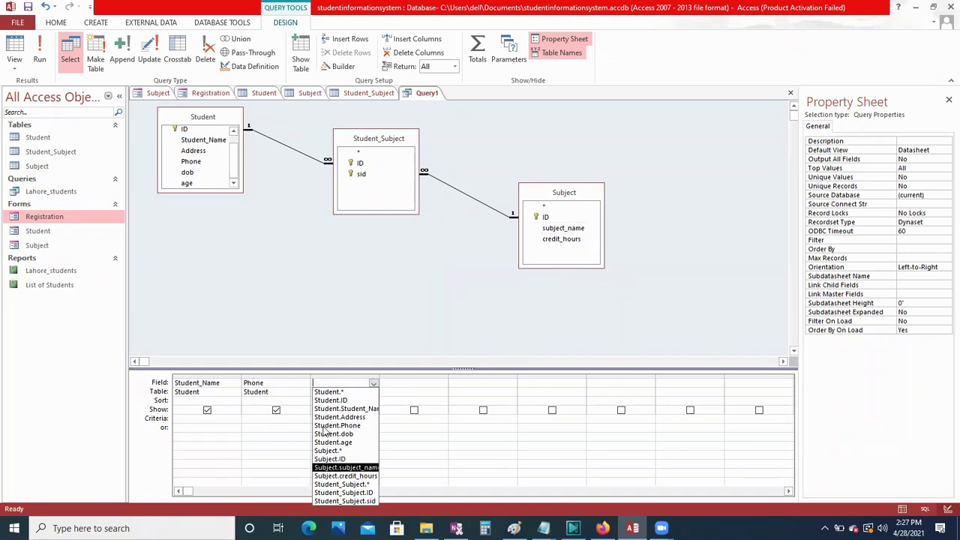
key("Return")
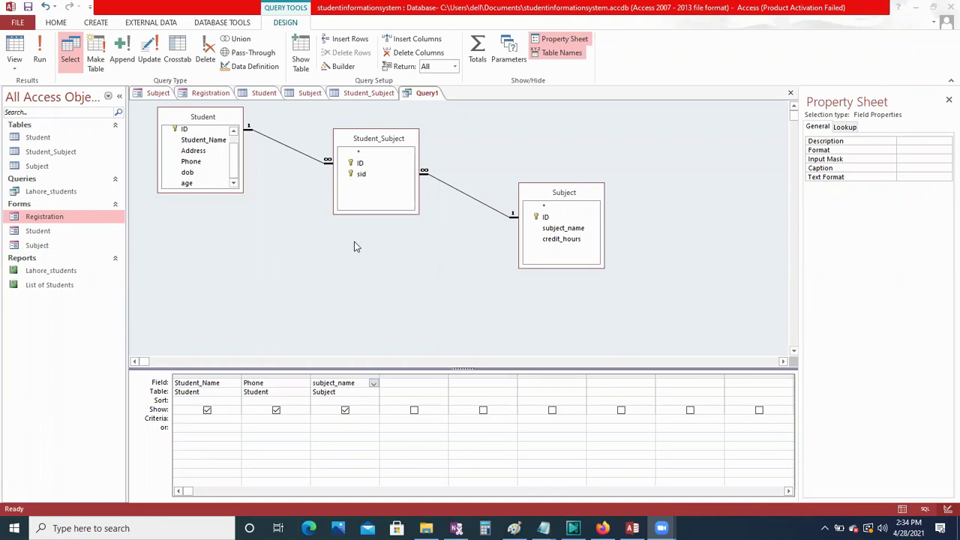
Save the query as listofregistered_subjects.
left_click(426, 99)
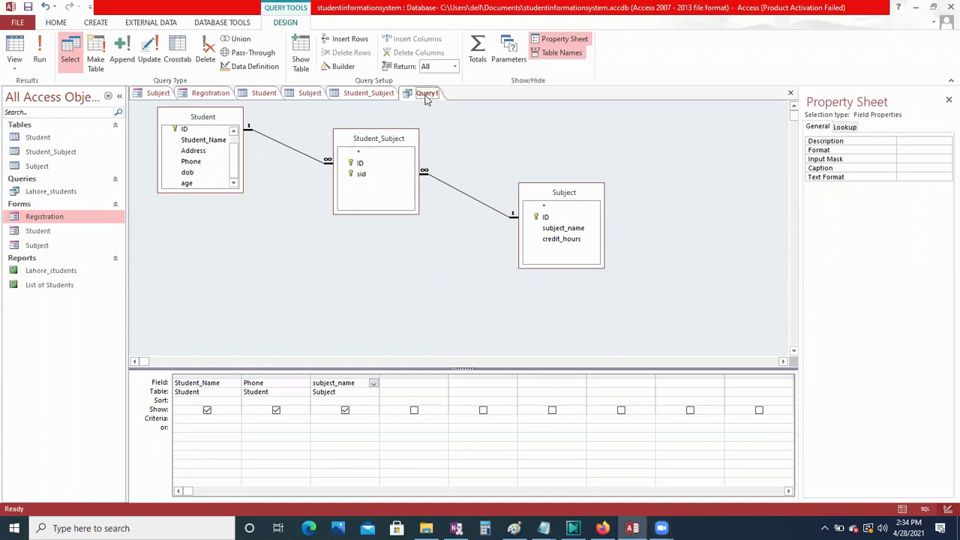
key("ctrl+s")
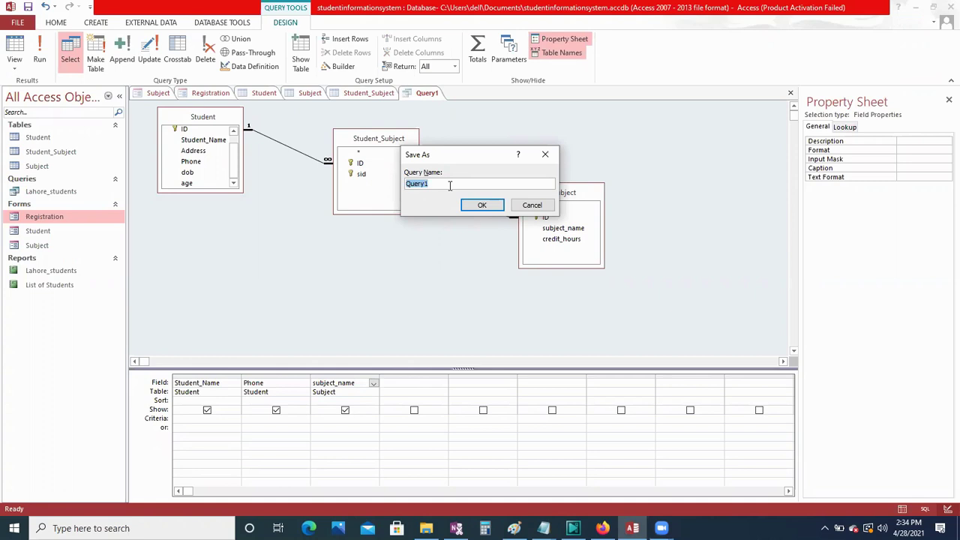
type("listofregistered_subjects")
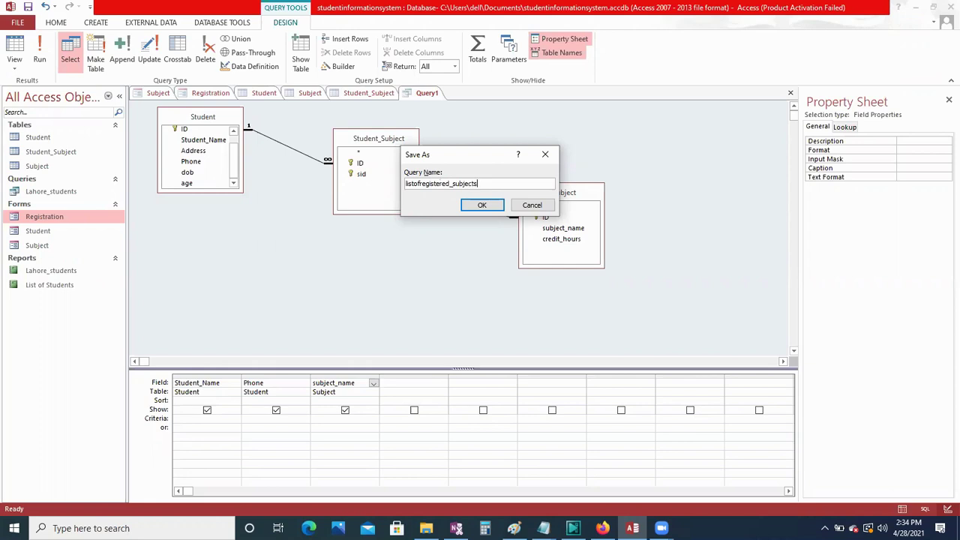
left_click(482, 207)
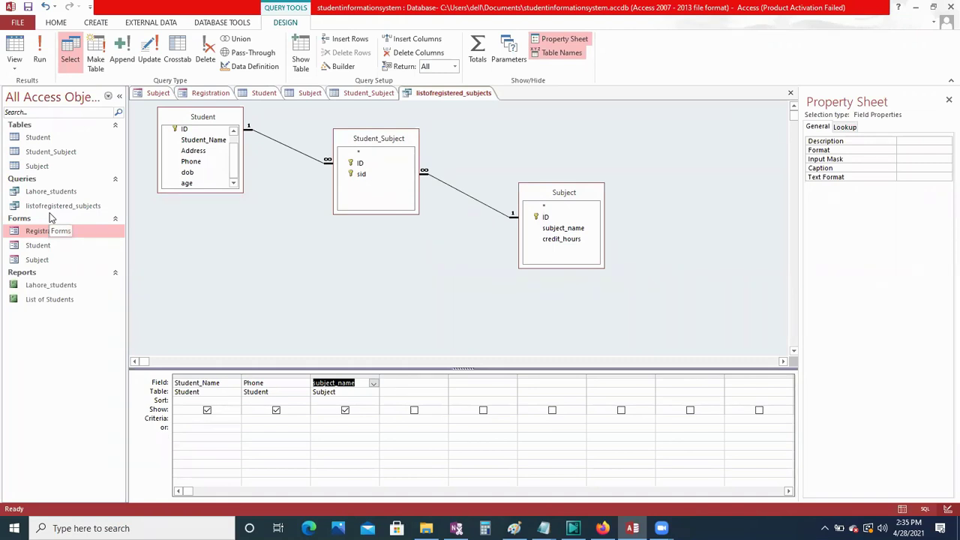
Start a report with the Report Wizard and include all fields of the listofregistered_subjects query.
left_click(96, 23)
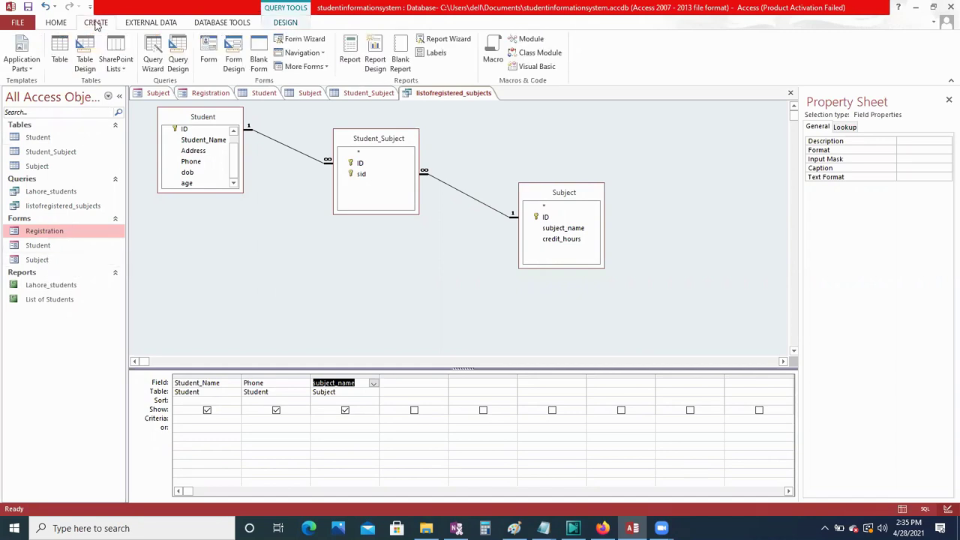
left_click(448, 41)
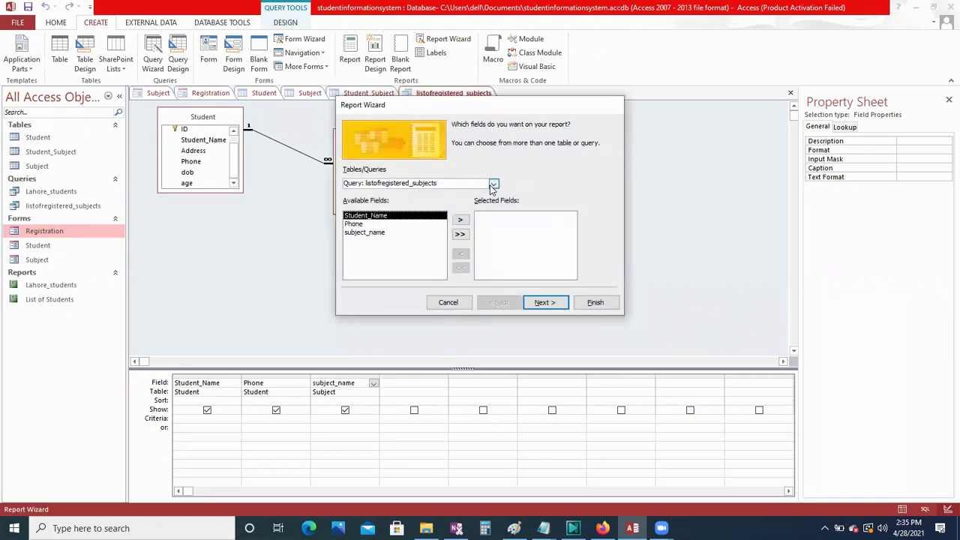
left_click(493, 184)
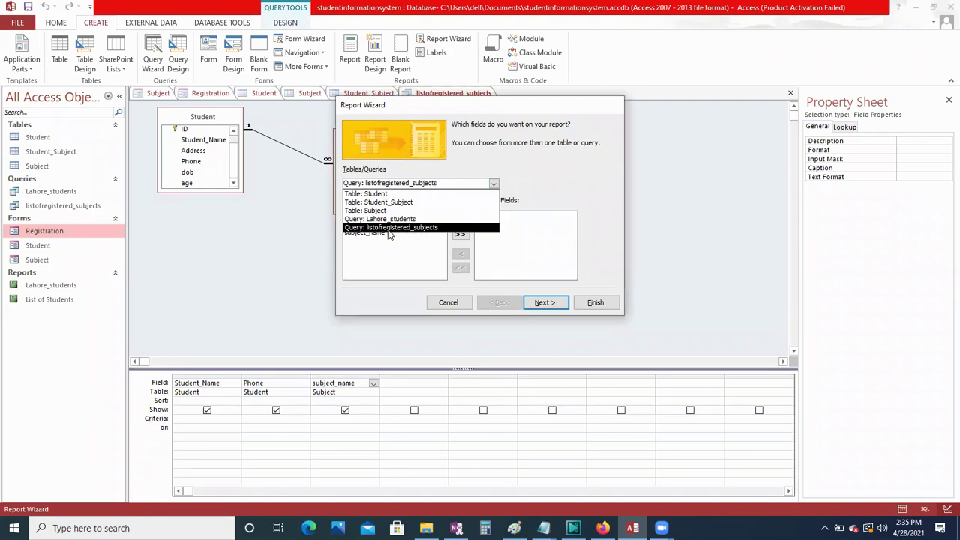
left_click(425, 228)
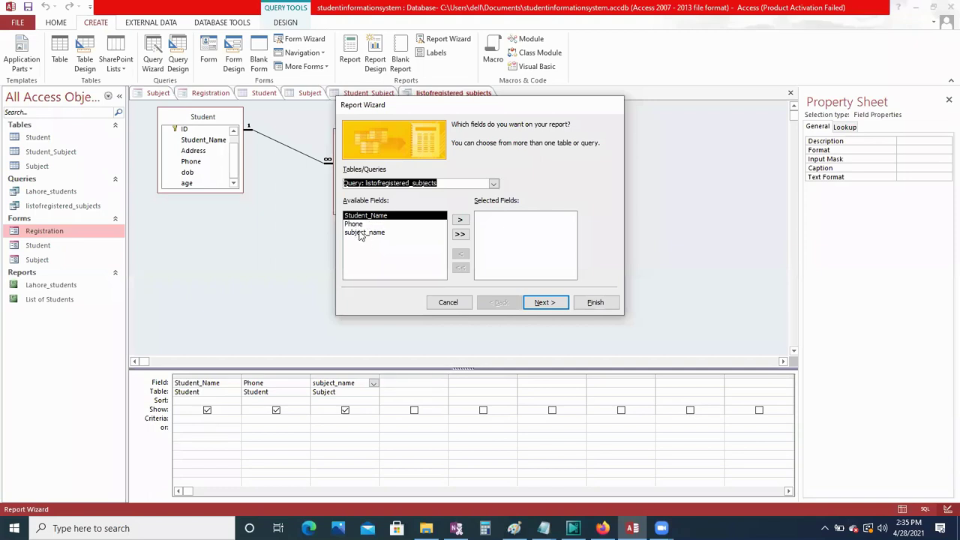
left_click(462, 234)
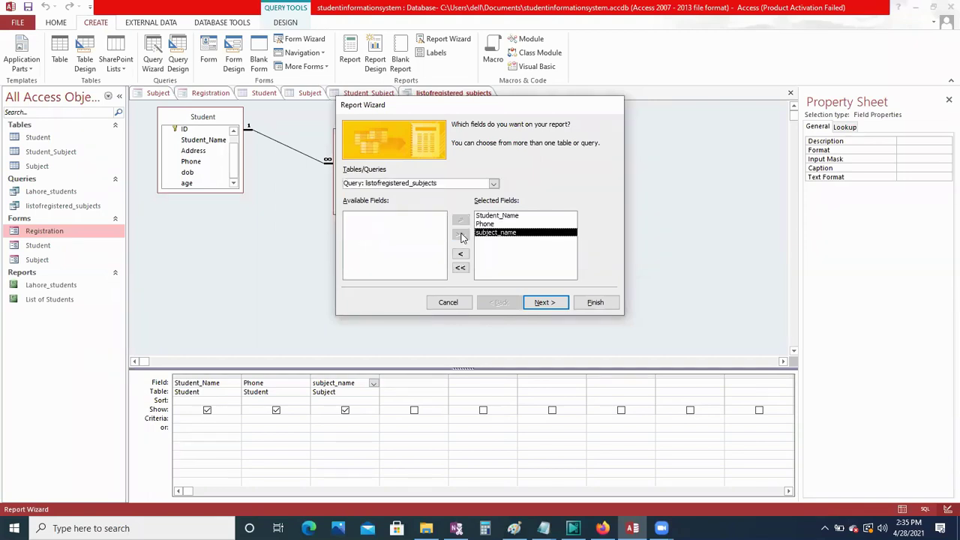
left_click(544, 303)
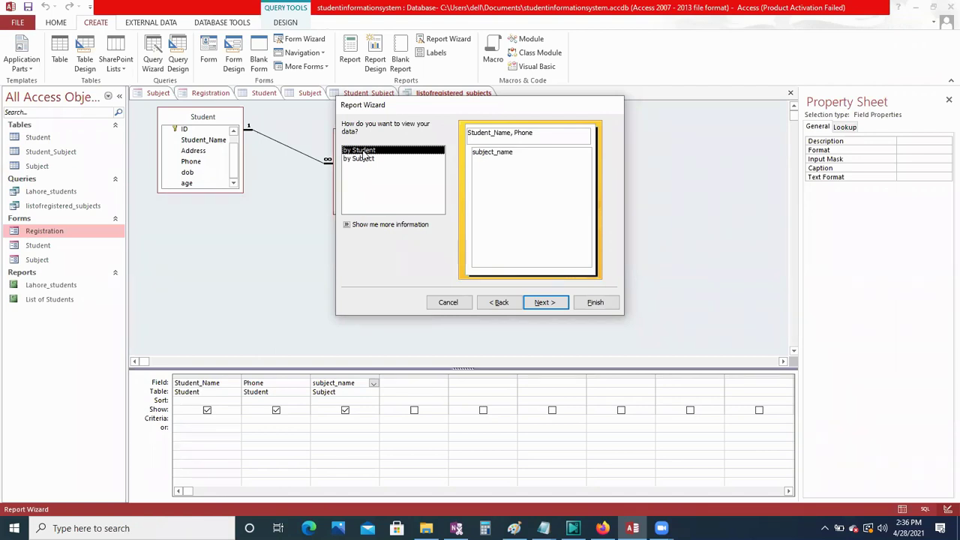
Preview the report data arranged by Subject, and choose to view it by Student.
left_click(358, 160)
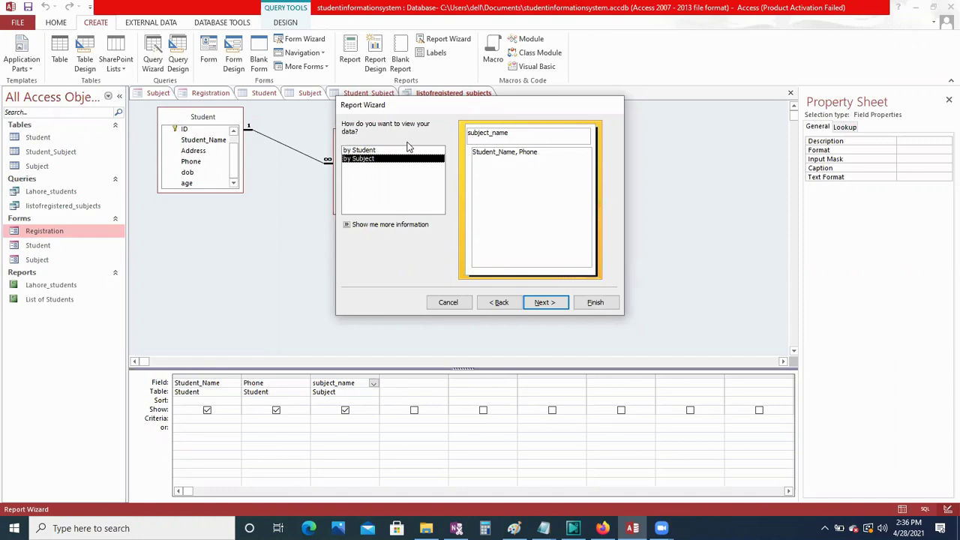
left_click(367, 151)
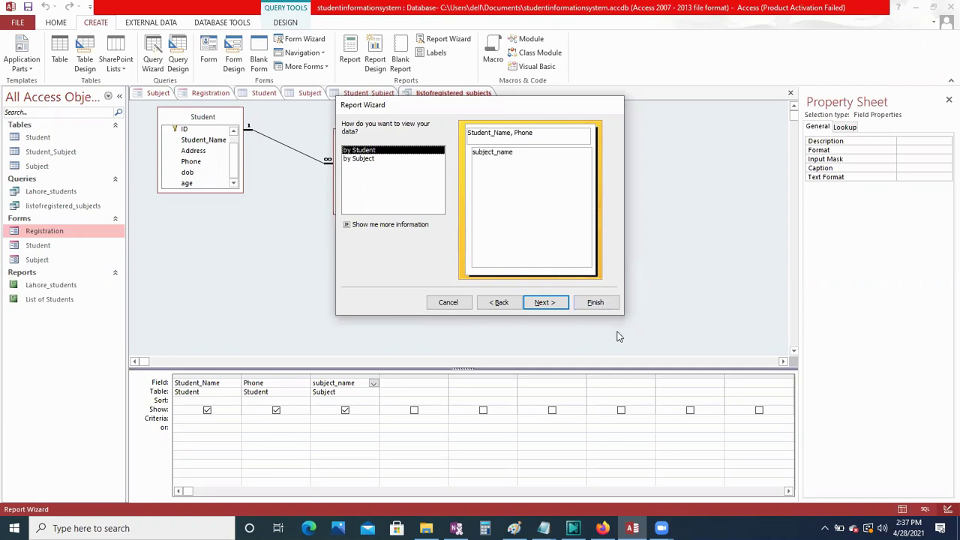
left_click(543, 304)
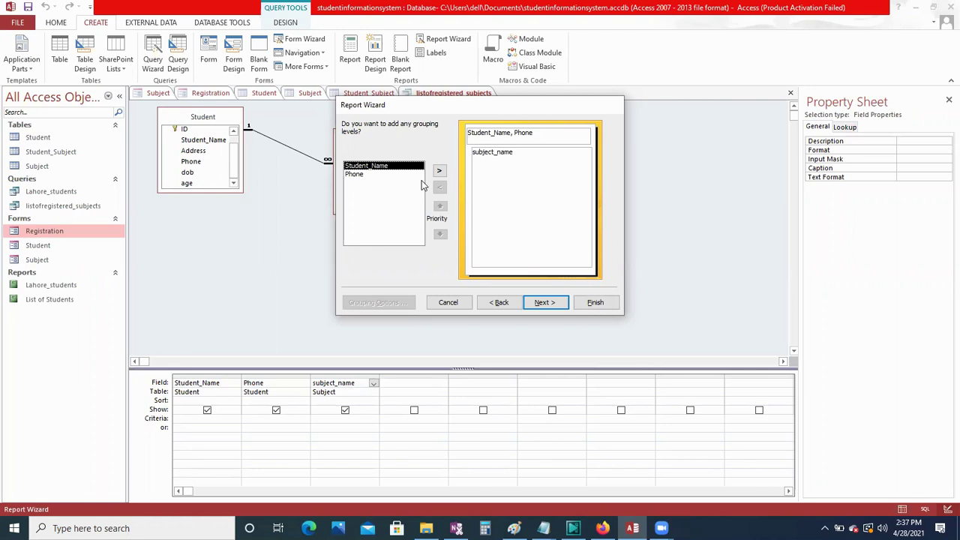
Skip extra grouping levels and sort the report's detail records by subject_name in ascending order.
left_click(546, 303)
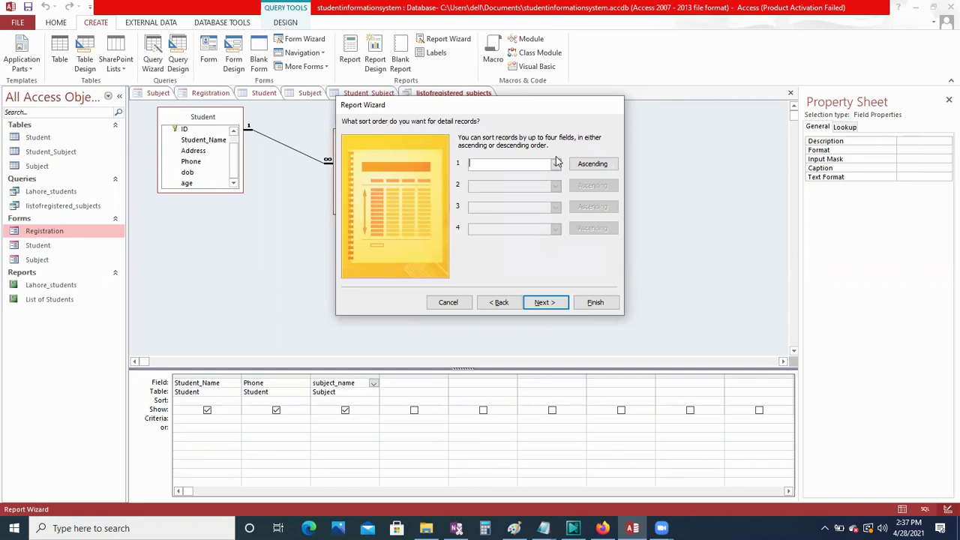
left_click(555, 164)
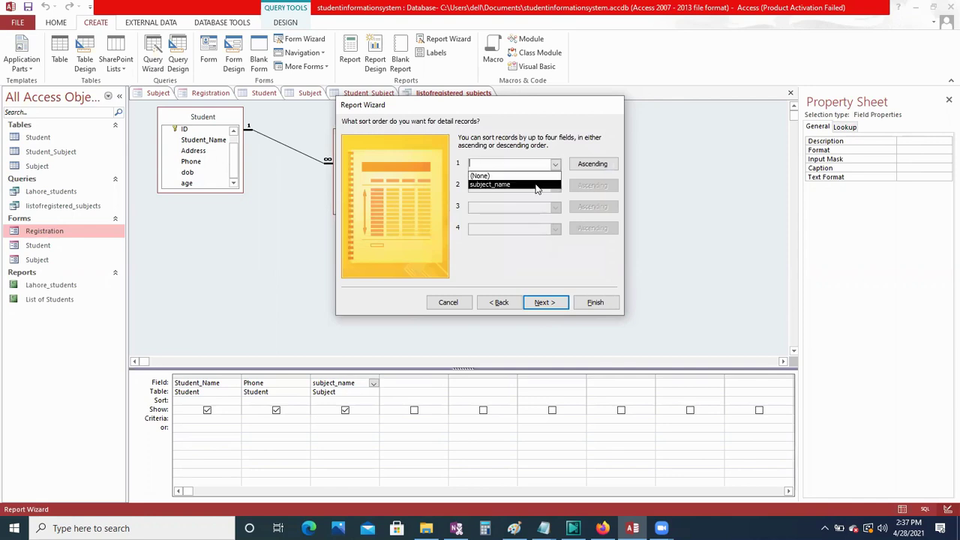
left_click(537, 185)
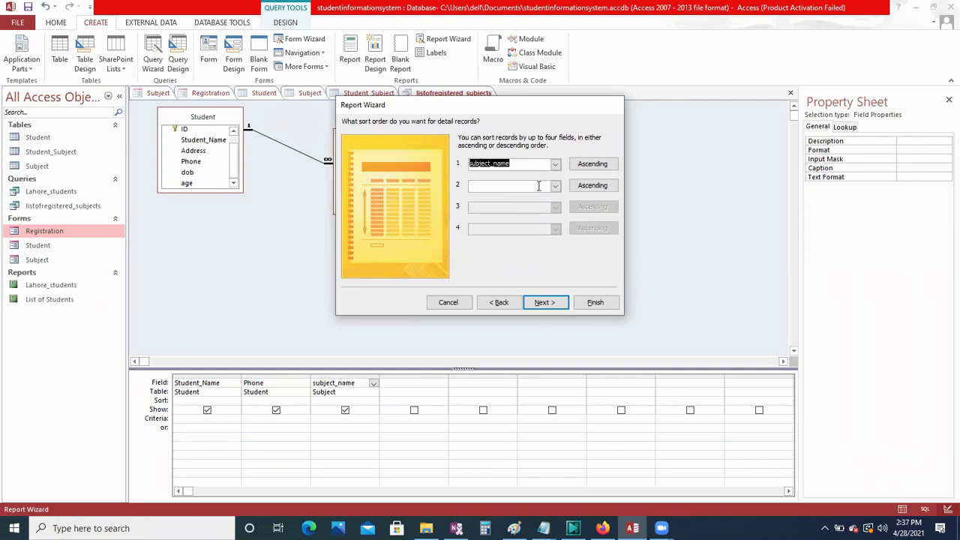
left_click(546, 302)
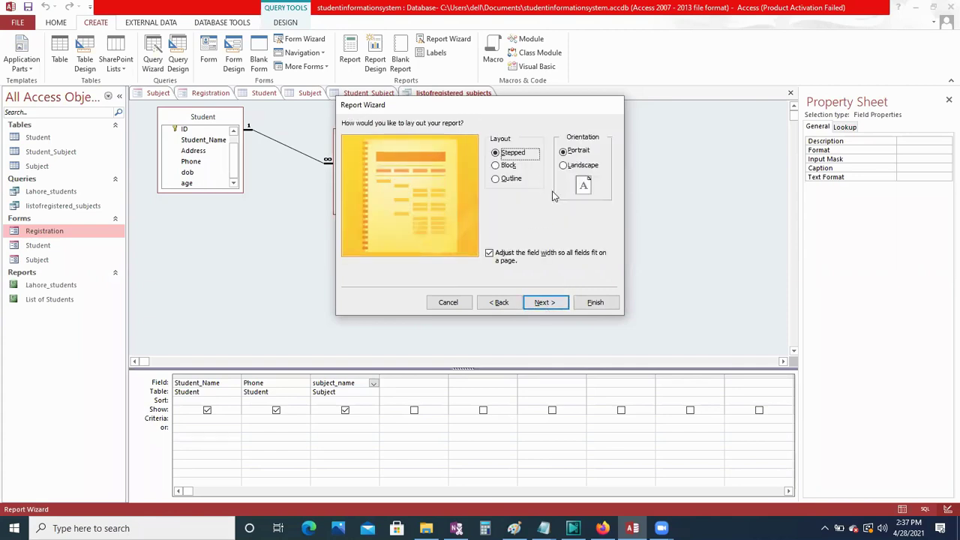
Compare the Block and Outline report layouts, and accept the Stepped layout in Portrait orientation.
left_click(507, 168)
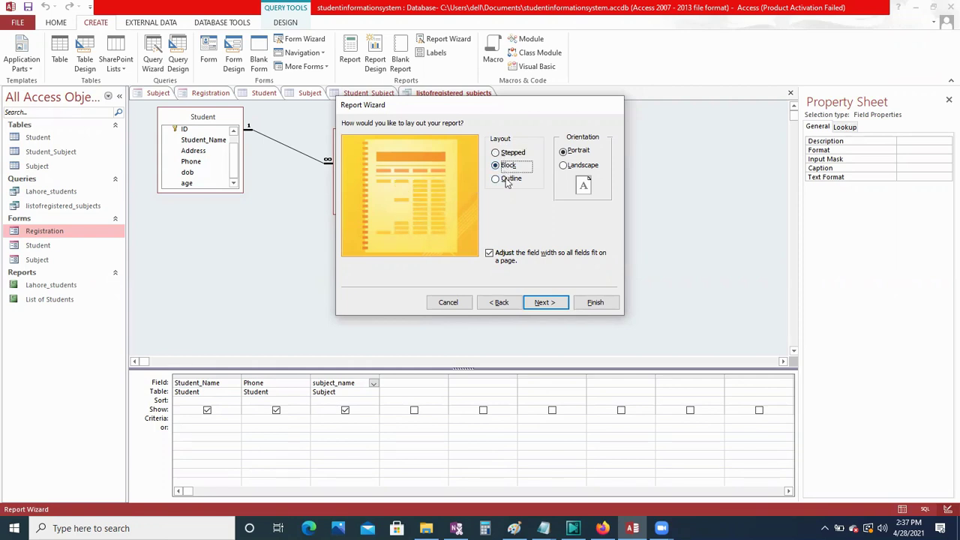
left_click(507, 181)
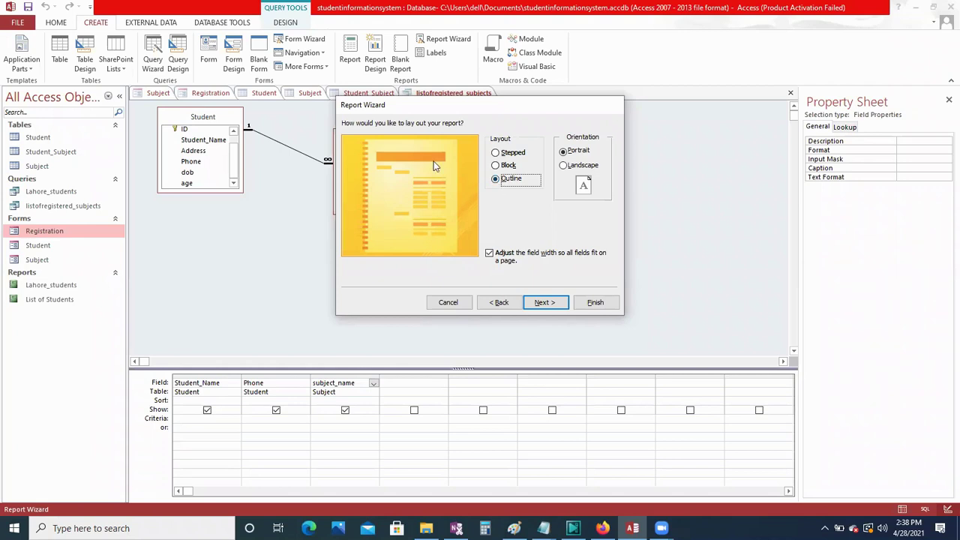
left_click(502, 152)
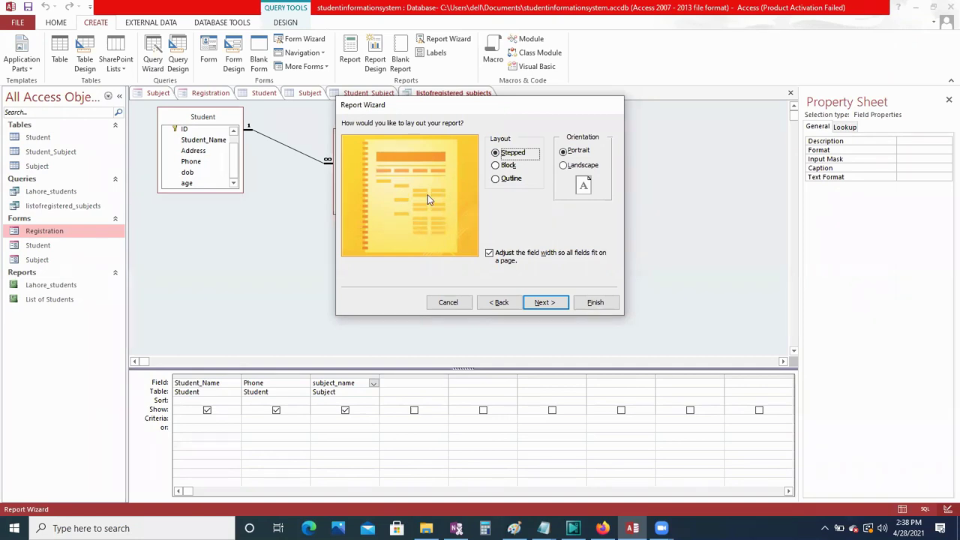
left_click(501, 167)
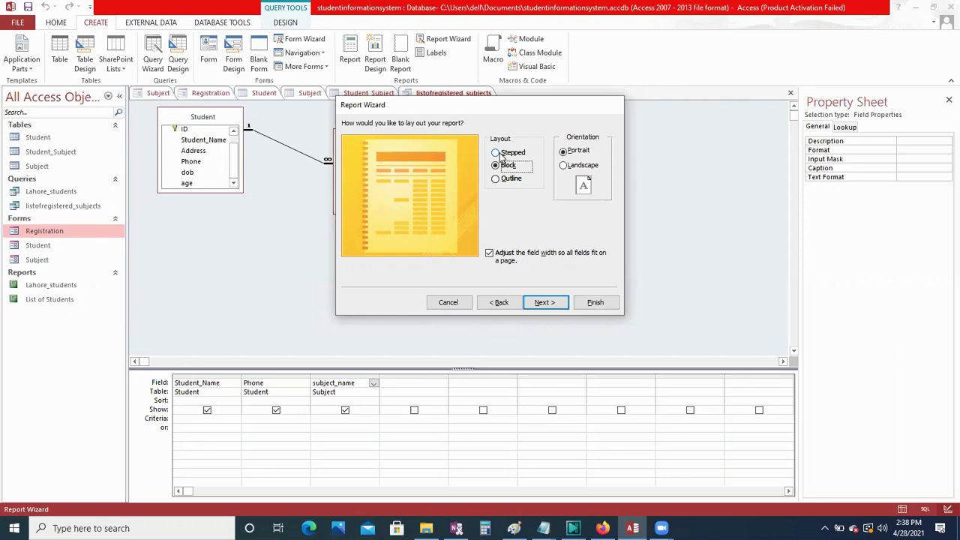
left_click(501, 153)
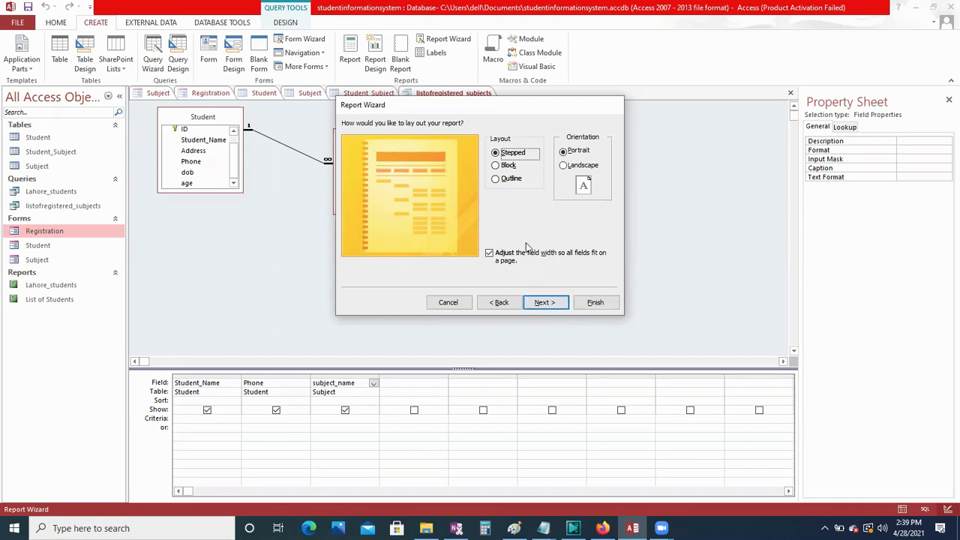
left_click(544, 303)
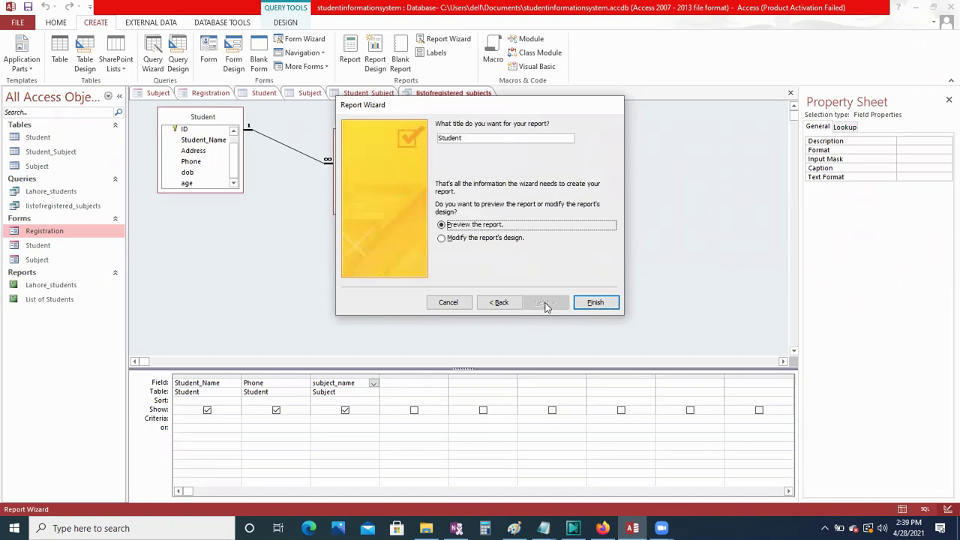
Title the report "list of subjects of student" and finish the wizard with a preview of the report.
left_click(495, 139)
key("BackSpace")
key("BackSpace")
key("BackSpace")
key("BackSpace")
key("BackSpace")
key("BackSpace")
key("BackSpace")
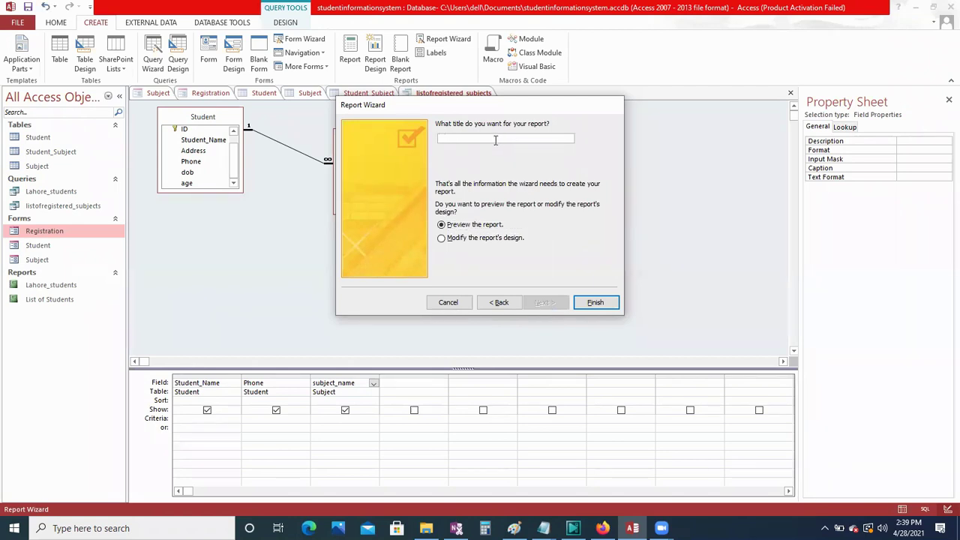
type("list of subject of student")
left_click(477, 139)
type("s")
left_click(595, 304)
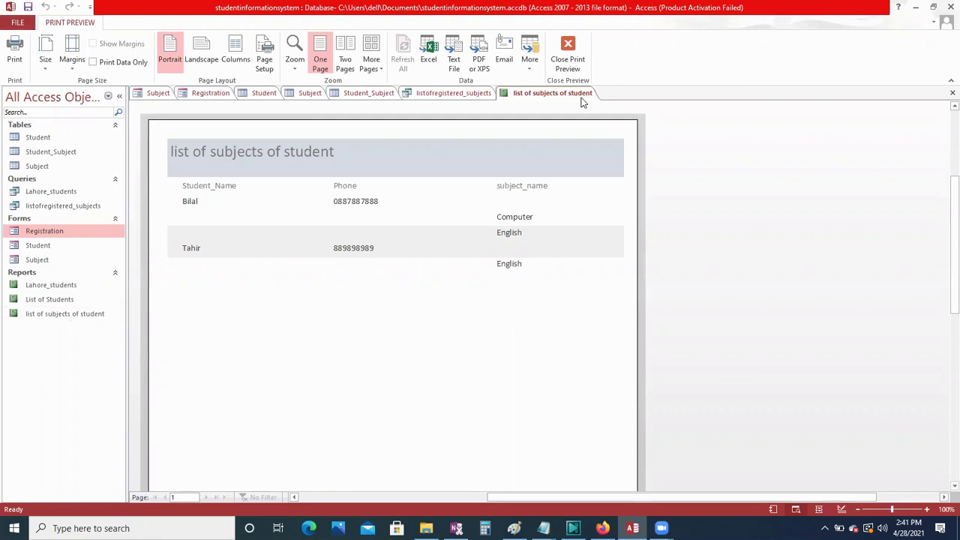
Close the report preview and start a wizard report with all fields of the listofregistered_subjects query, viewed by Subject.
left_click(952, 93)
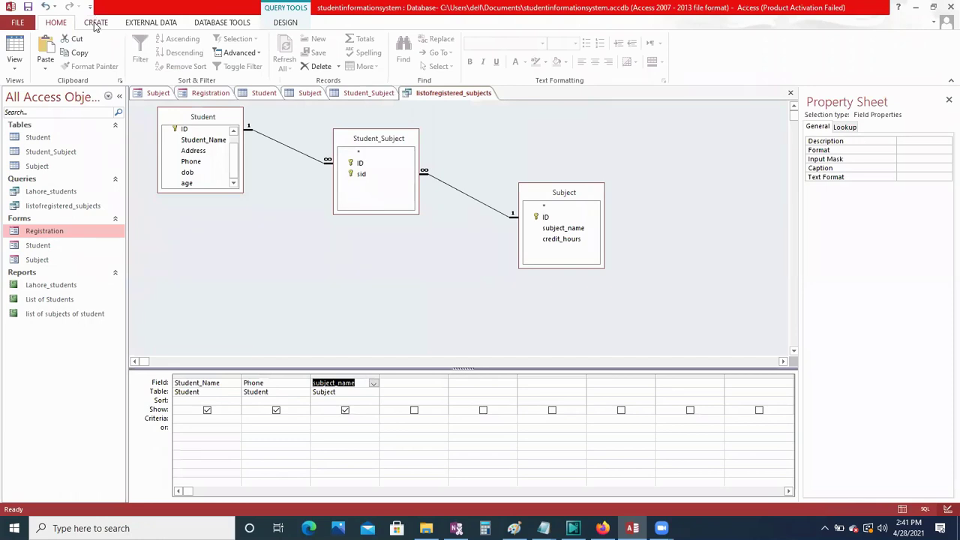
left_click(97, 22)
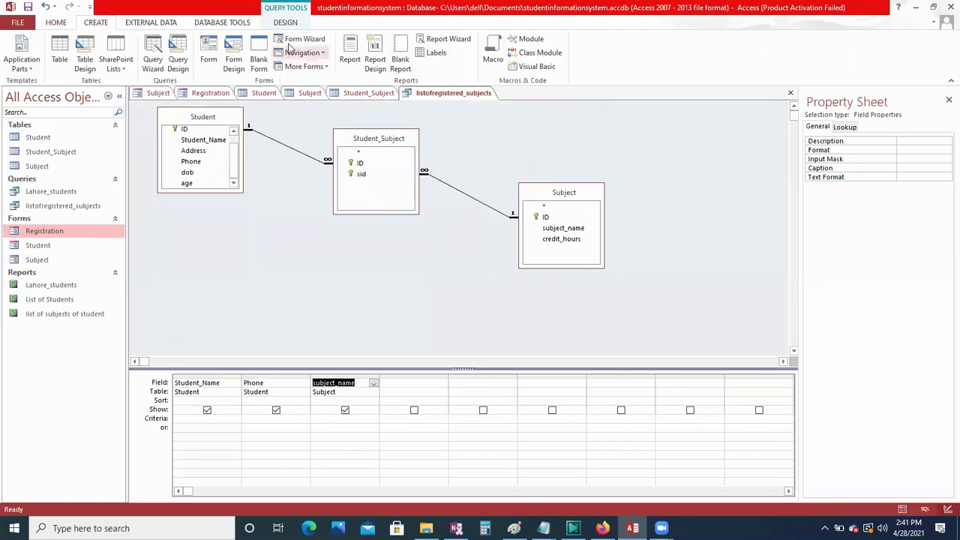
left_click(438, 40)
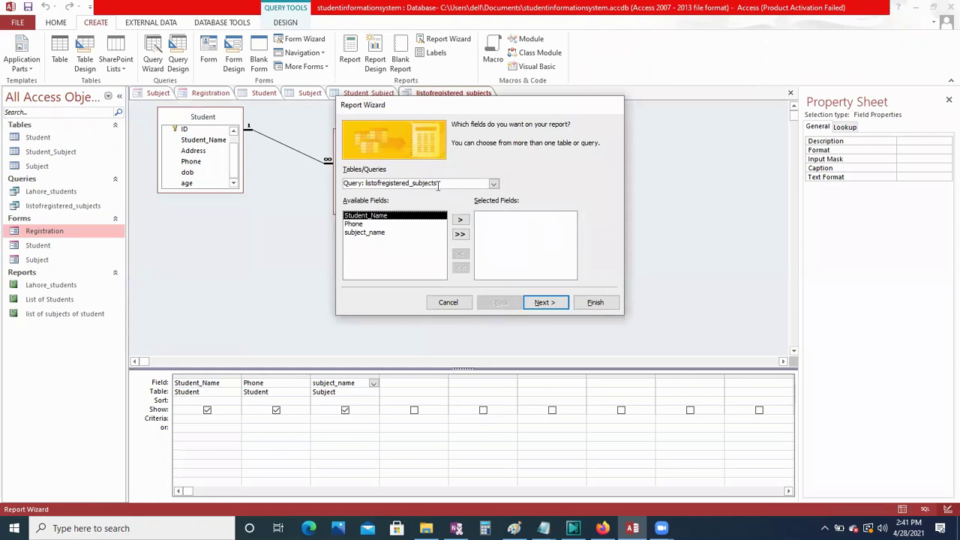
left_click(462, 235)
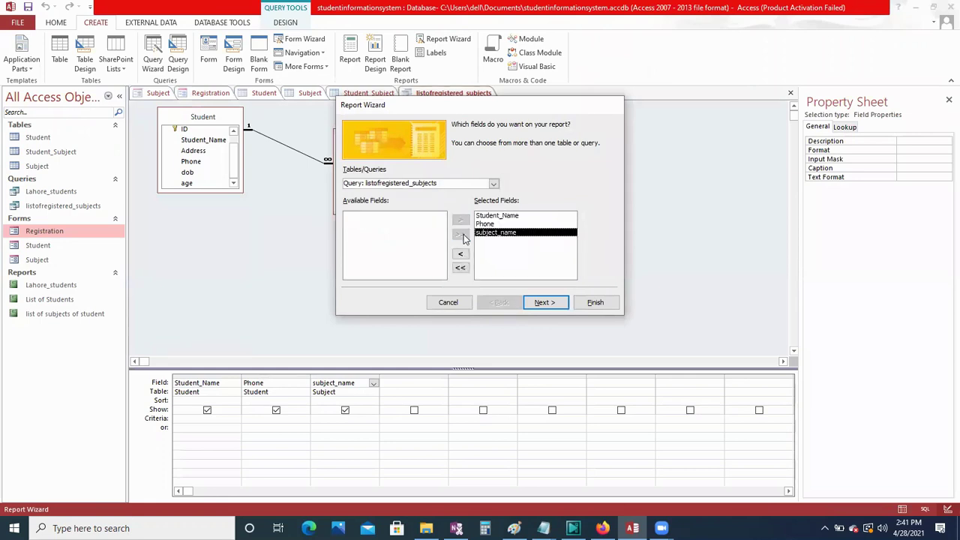
left_click(549, 303)
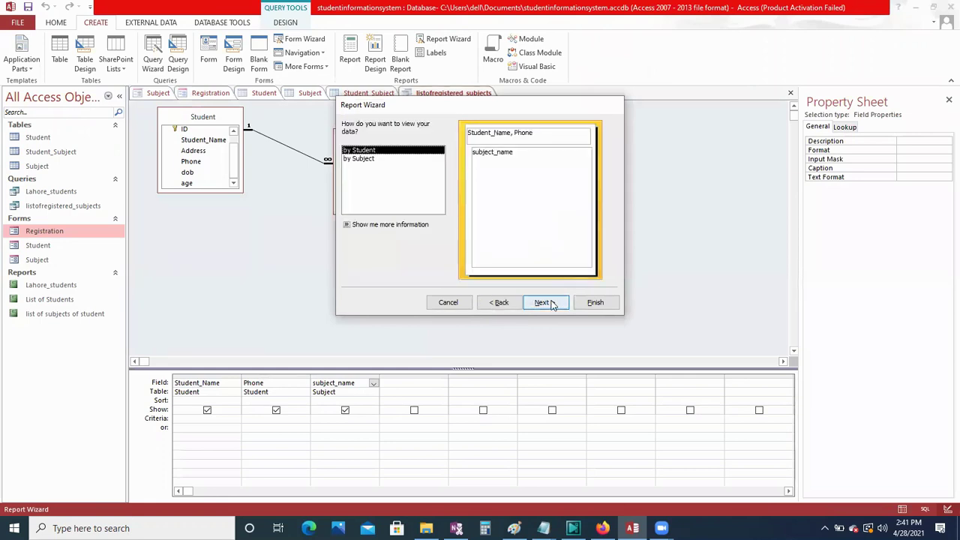
left_click(364, 161)
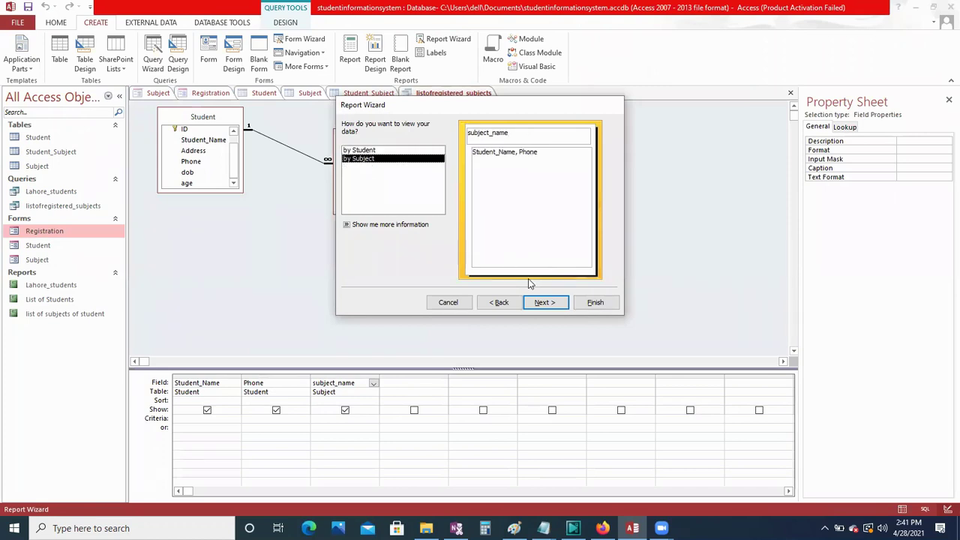
left_click(540, 304)
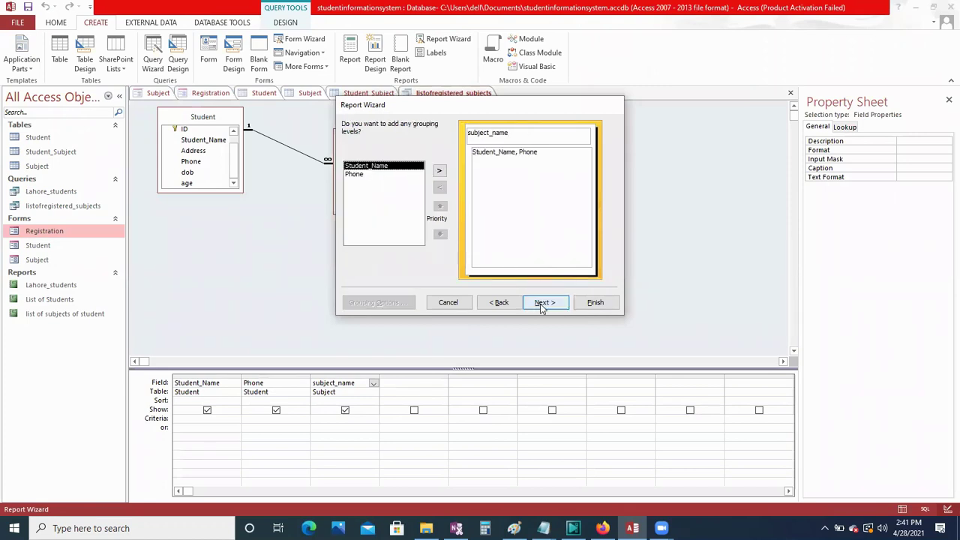
Skip extra grouping, sort the detail records by Student_Name ascending, and finish the report with the default layout and title.
left_click(543, 304)
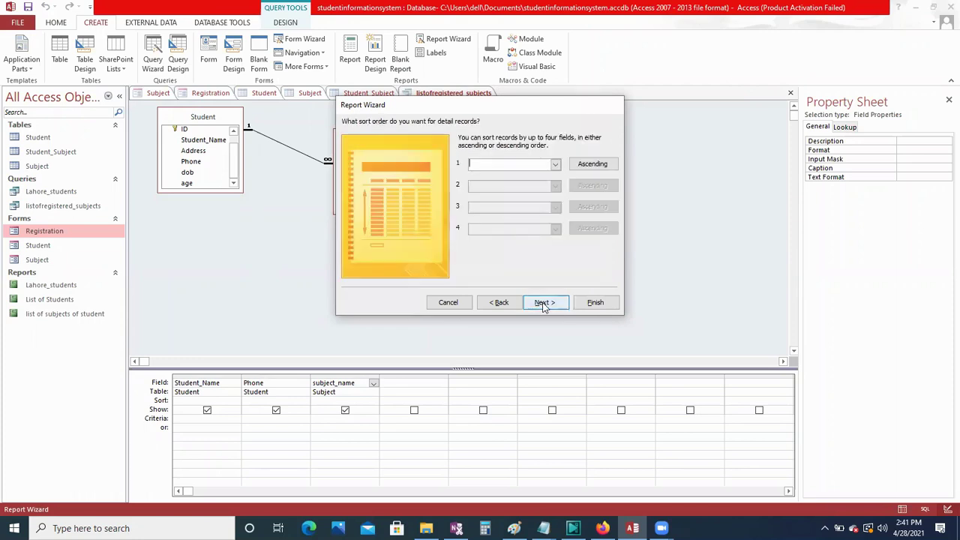
left_click(556, 164)
left_click(534, 185)
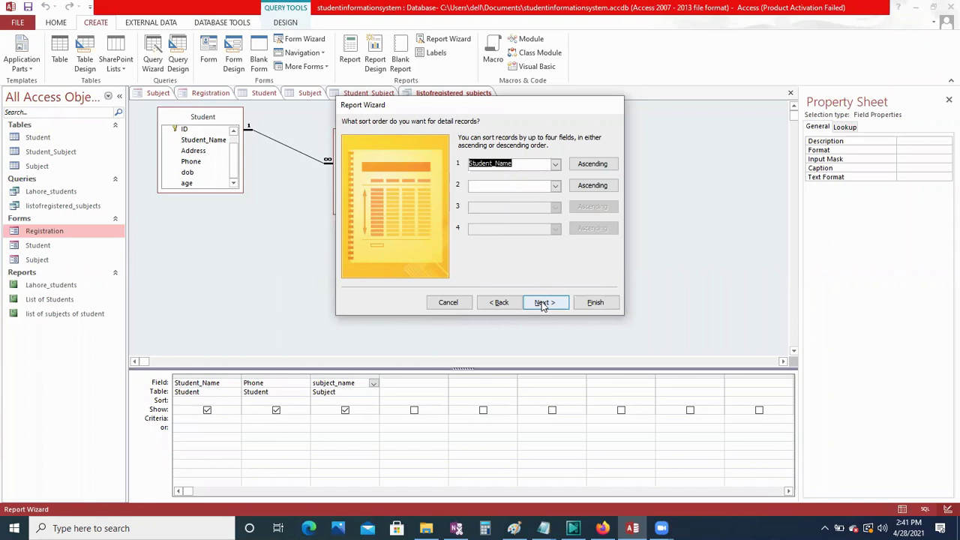
left_click(543, 303)
left_click(542, 304)
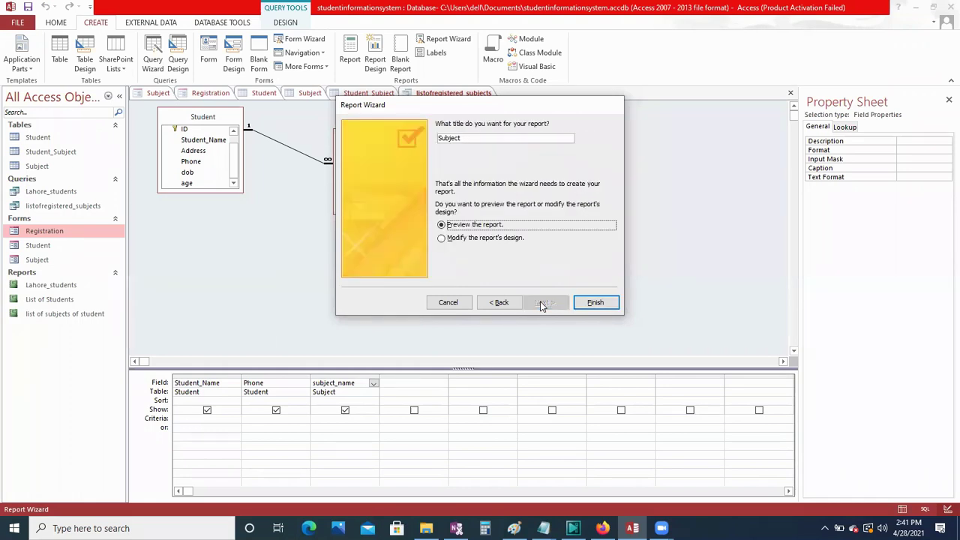
left_click(595, 303)
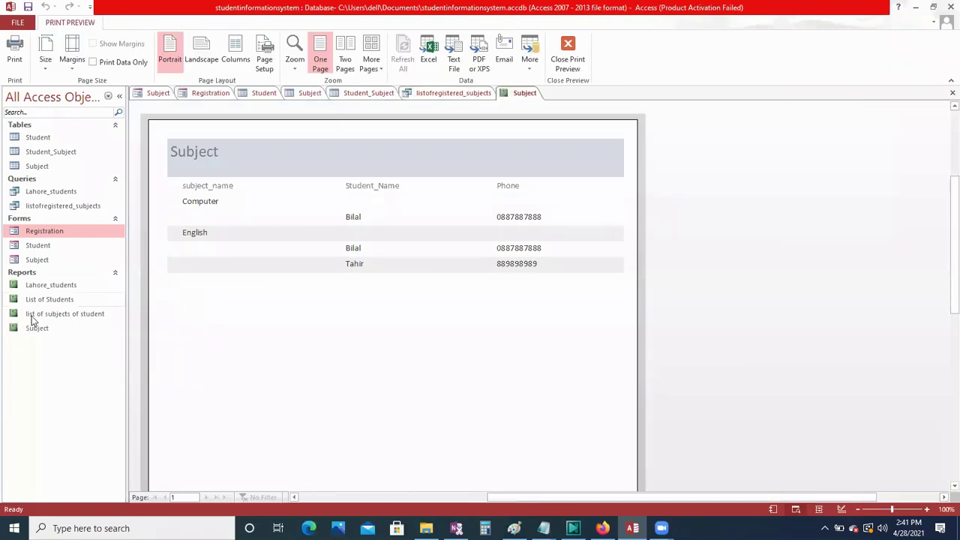
Try to rename the new Subject report while its preview is open.
left_click(38, 330)
right_click(38, 330)
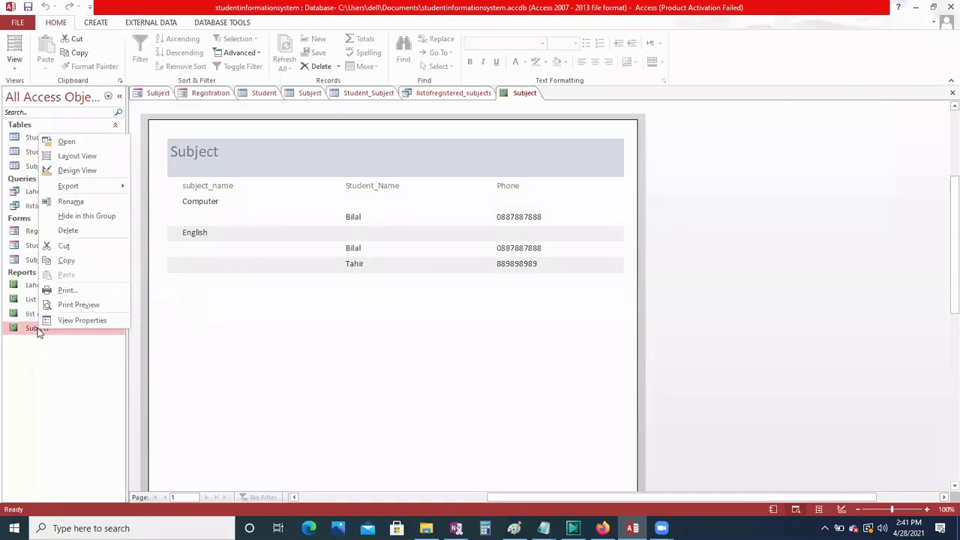
left_click(75, 201)
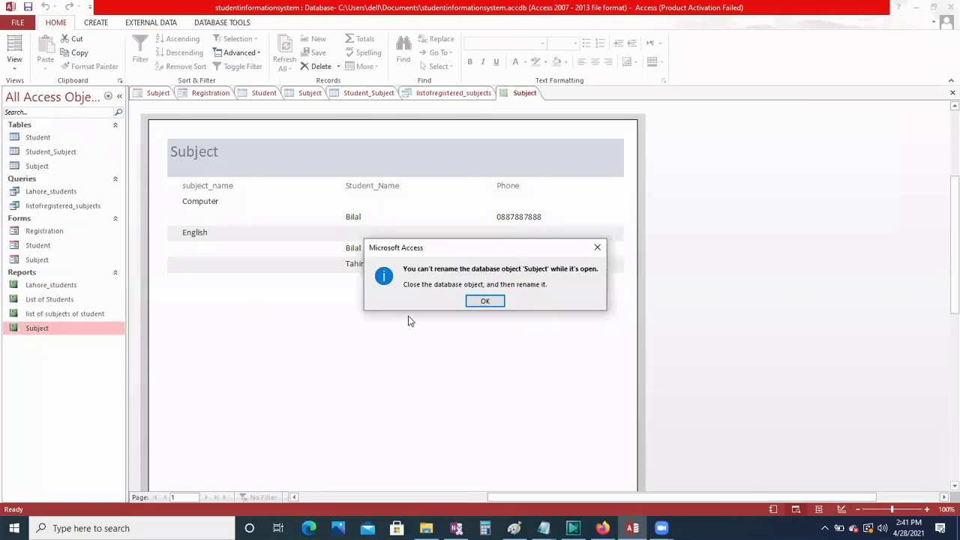
left_click(485, 301)
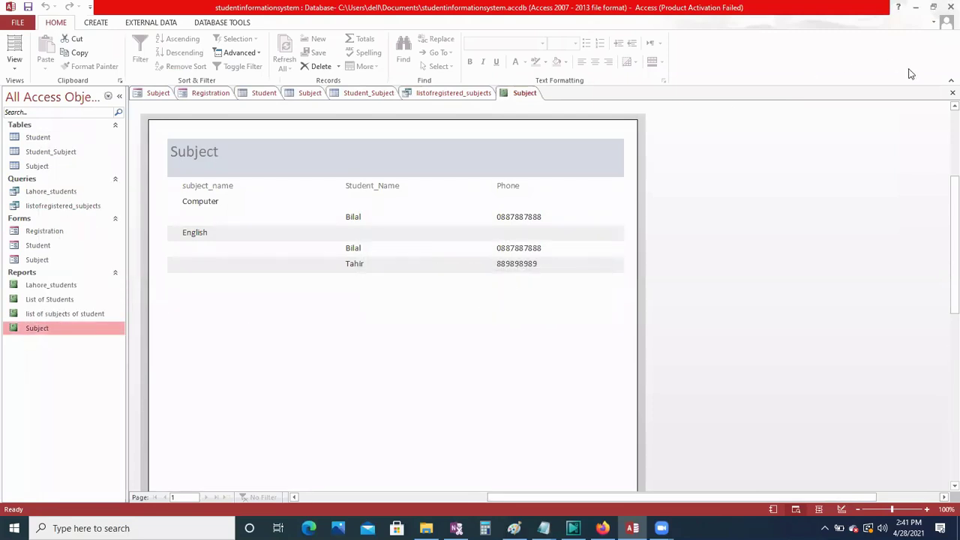
Close the Subject report preview and rename the report as "list of students in subject".
left_click(952, 93)
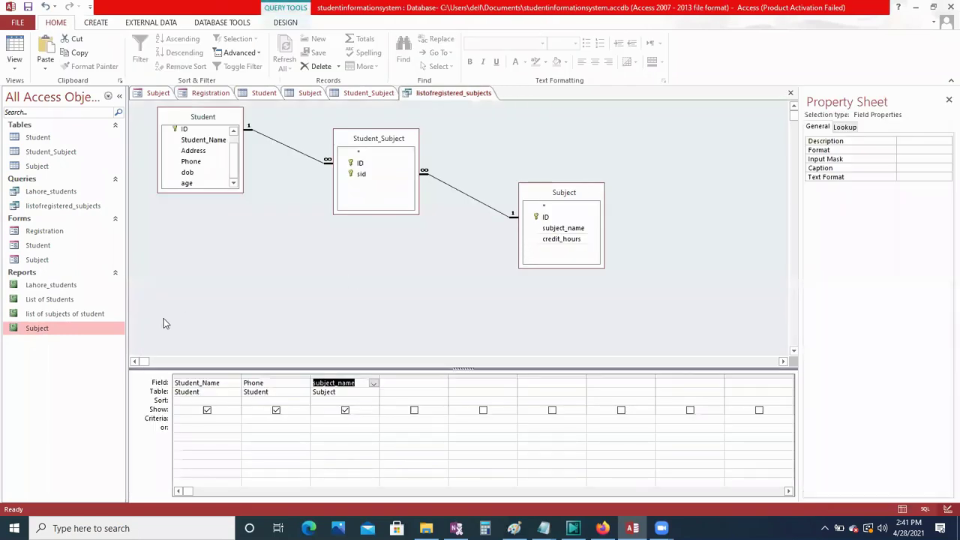
right_click(43, 330)
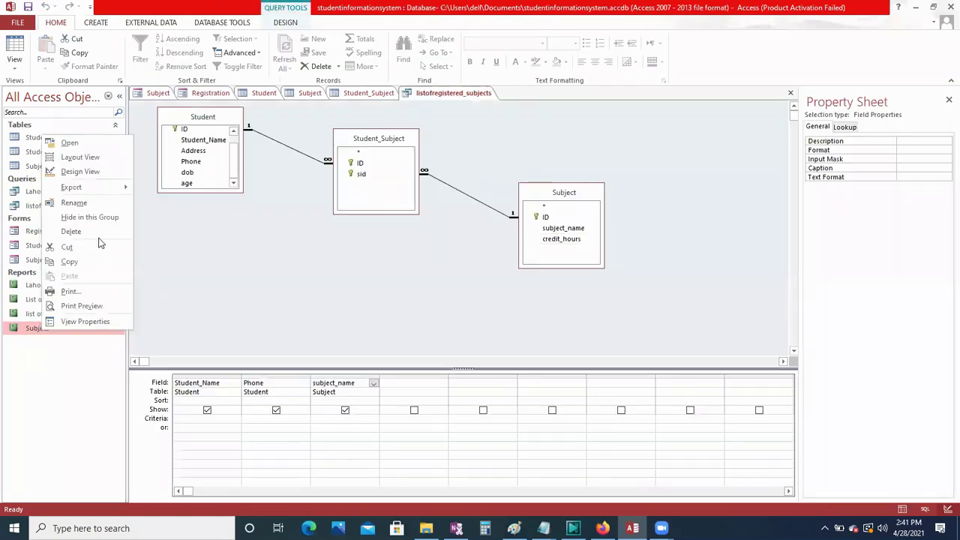
left_click(86, 203)
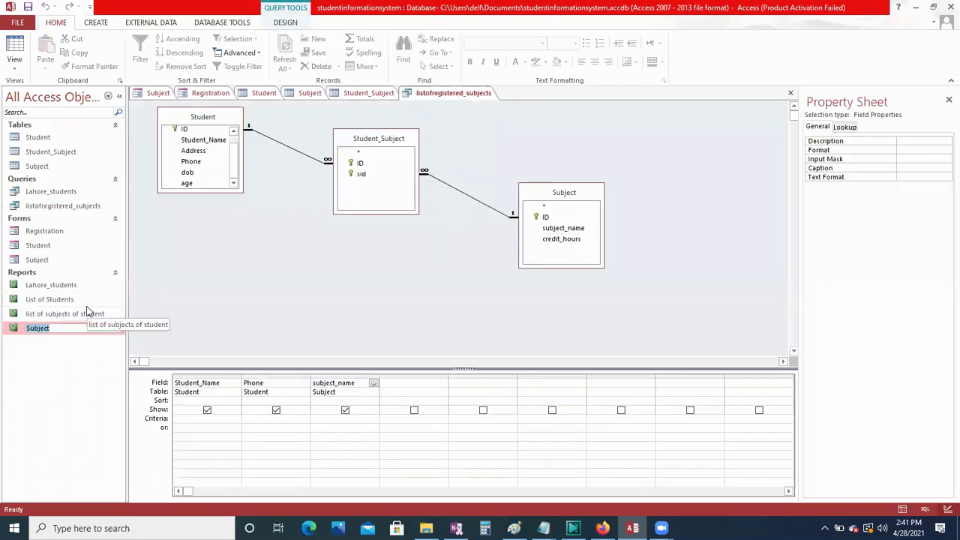
type("list of stu")
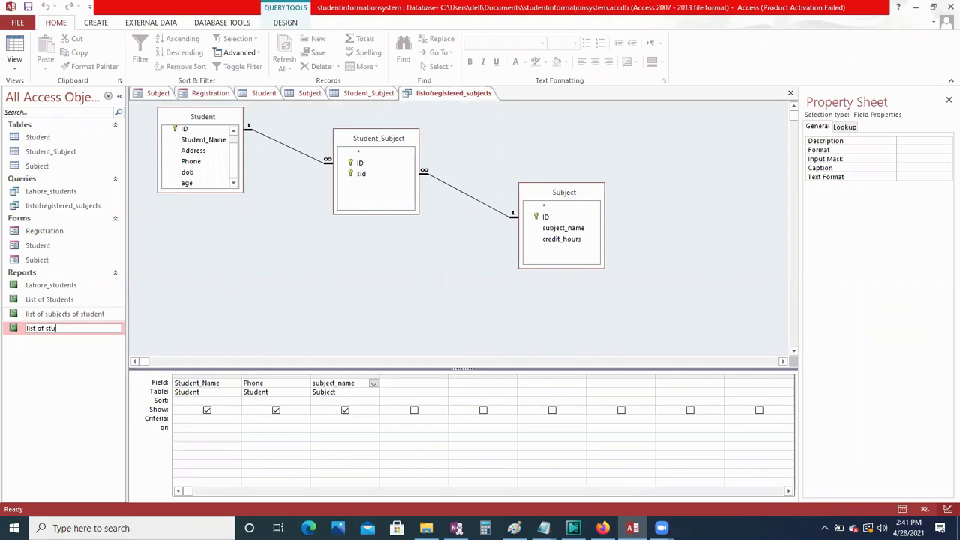
type("dents in subject")
key("Return")
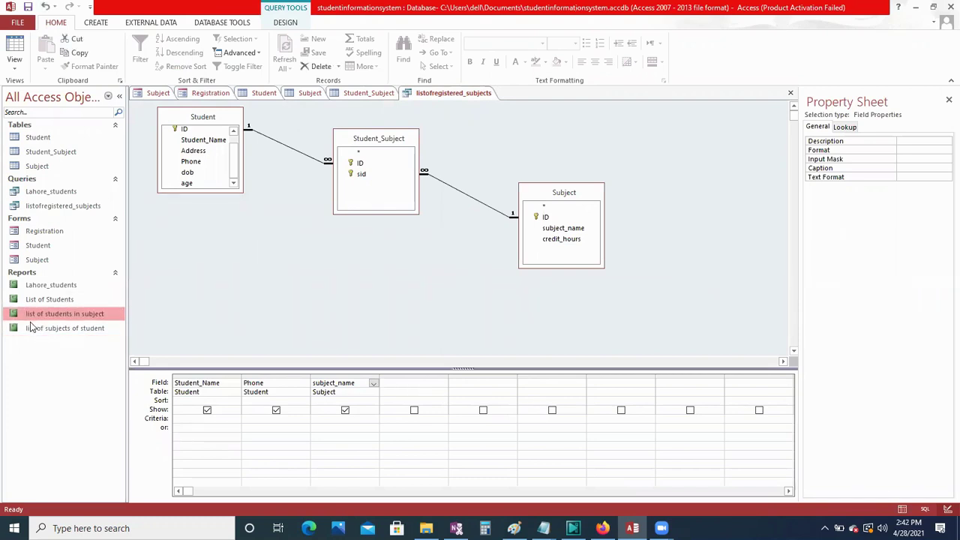
Open the "list of subjects of student" and "list of students in subject" reports to compare their groupings.
left_click(22, 330)
double_click(22, 330)
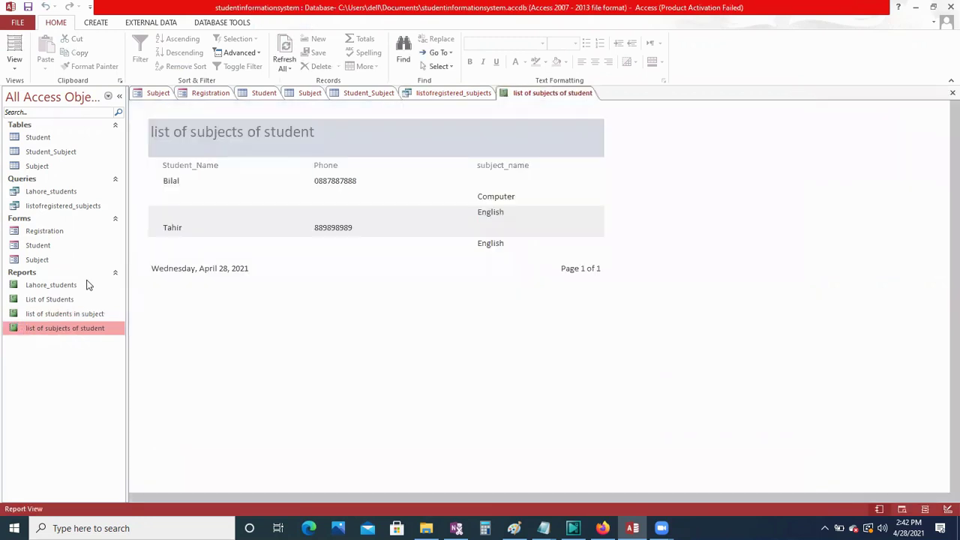
double_click(51, 316)
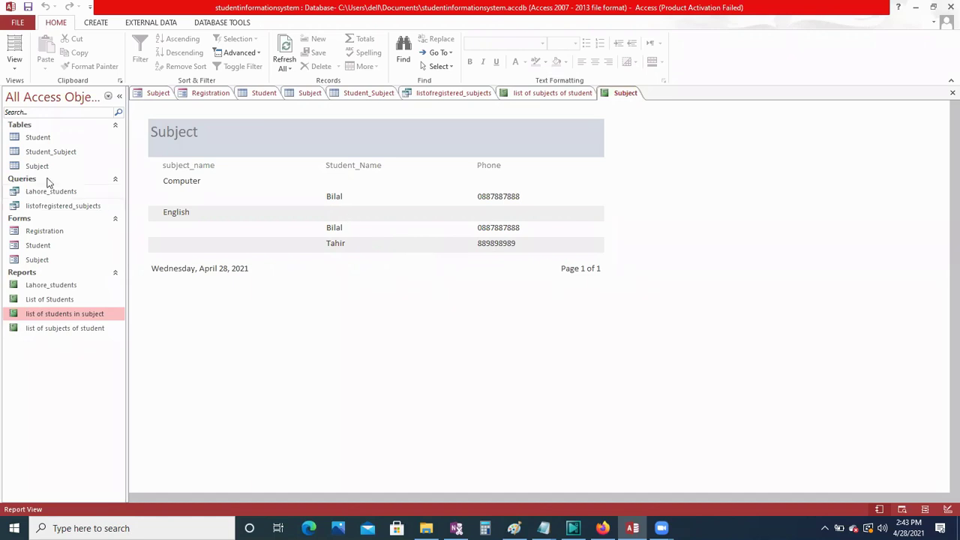
Add a record in the Registration form with Student ID 1 and Subject ID 3.
double_click(45, 231)
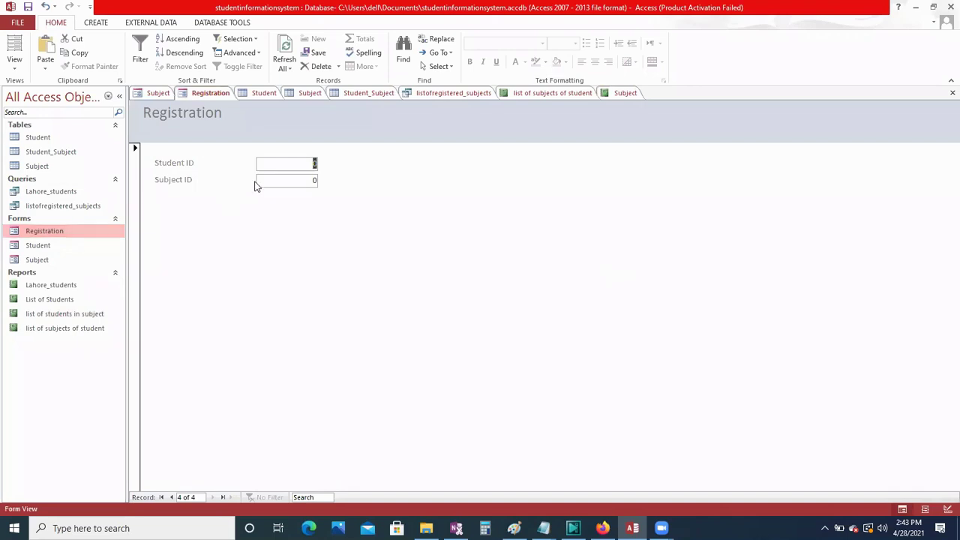
type("1")
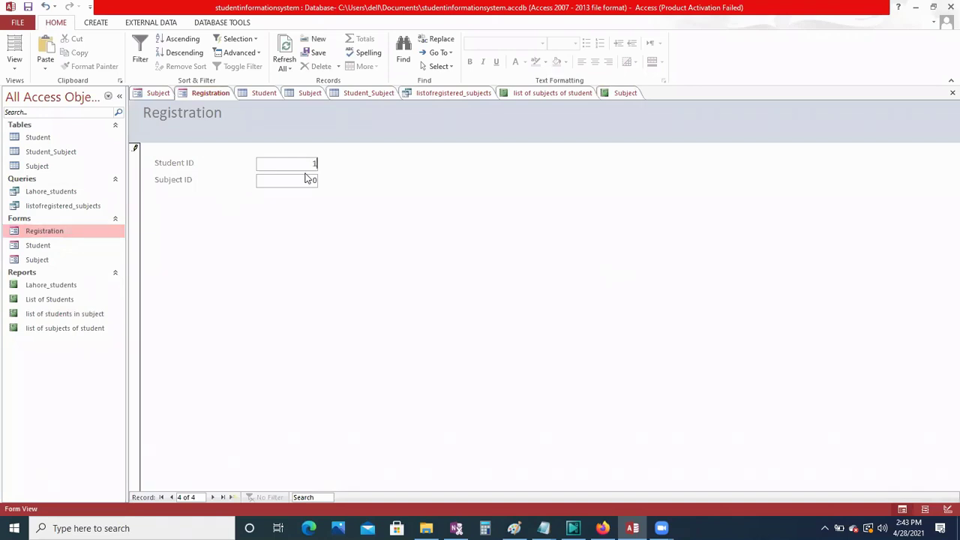
double_click(307, 178)
type("3")
left_click(213, 497)
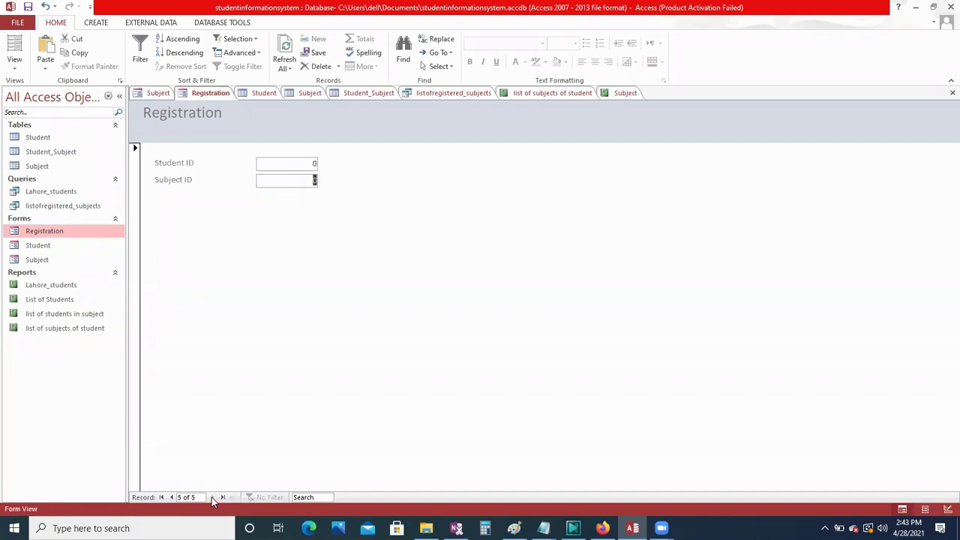
Check both subject reports for the new registration, and close them.
double_click(66, 316)
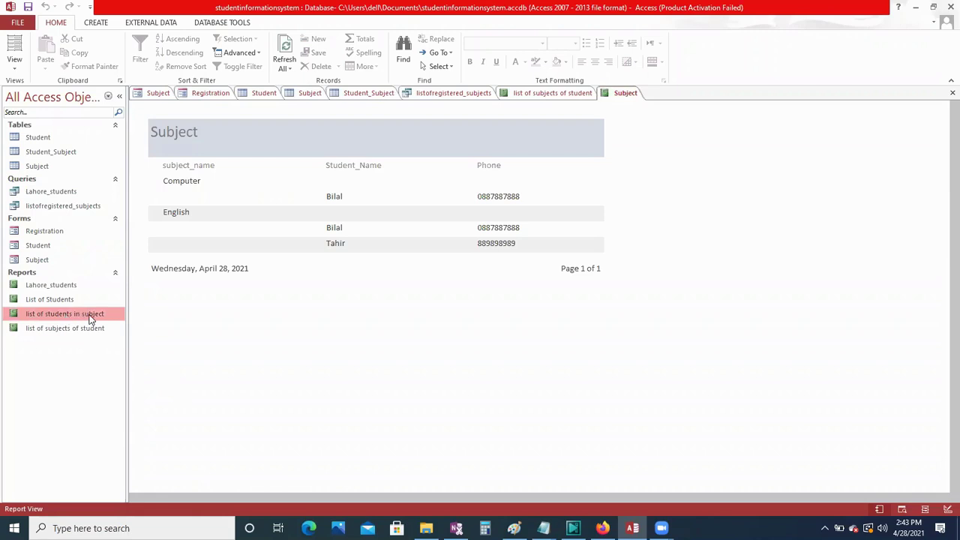
double_click(35, 330)
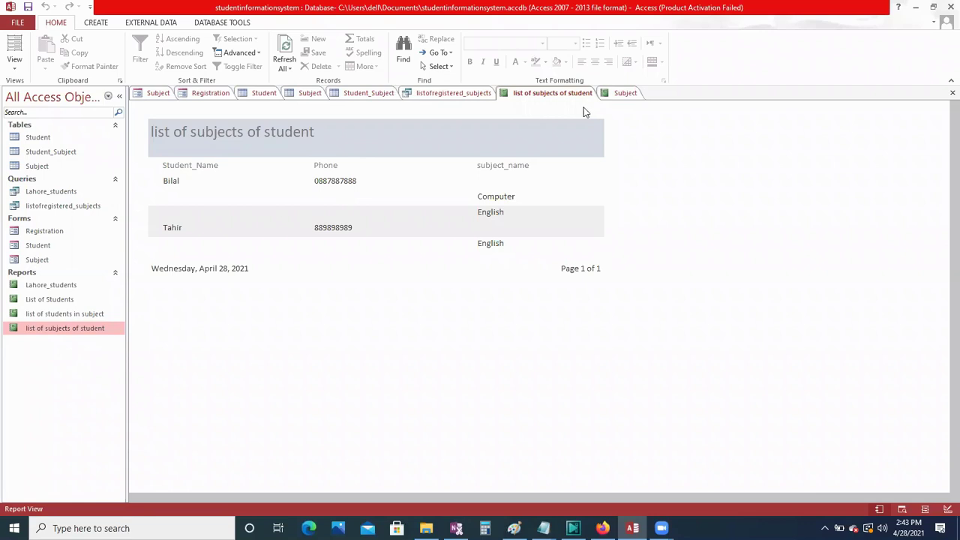
left_click(951, 94)
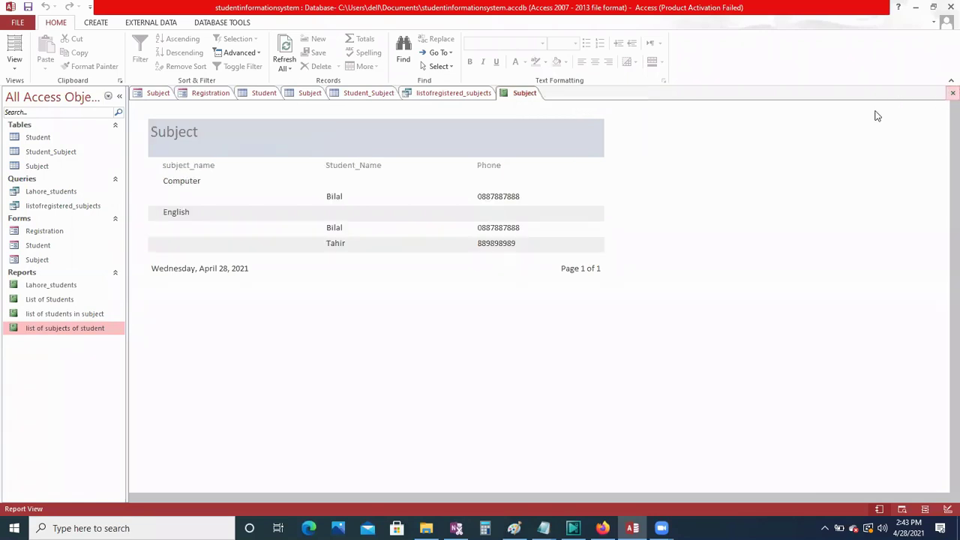
left_click(950, 93)
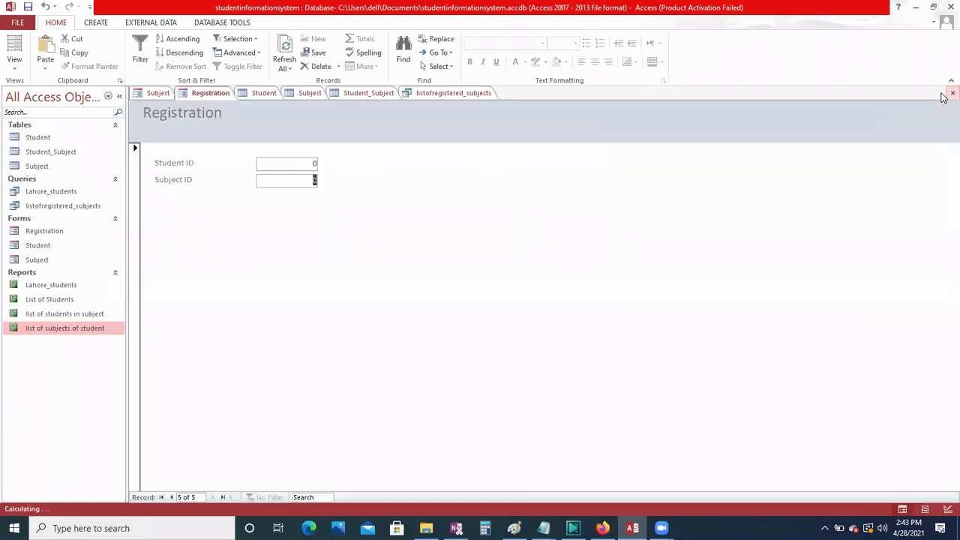
Check the Student_Subject table and the Registration form's records for the newly added registration.
double_click(42, 152)
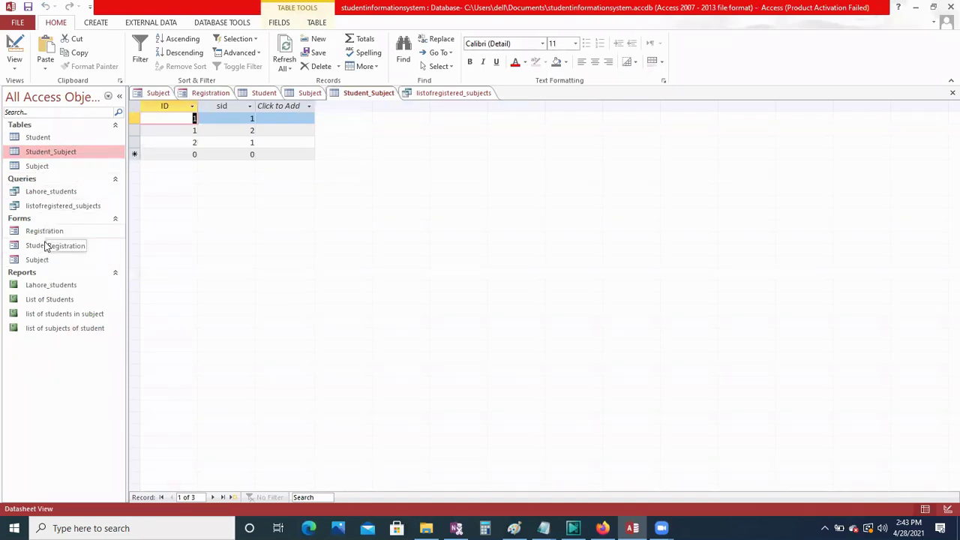
double_click(40, 232)
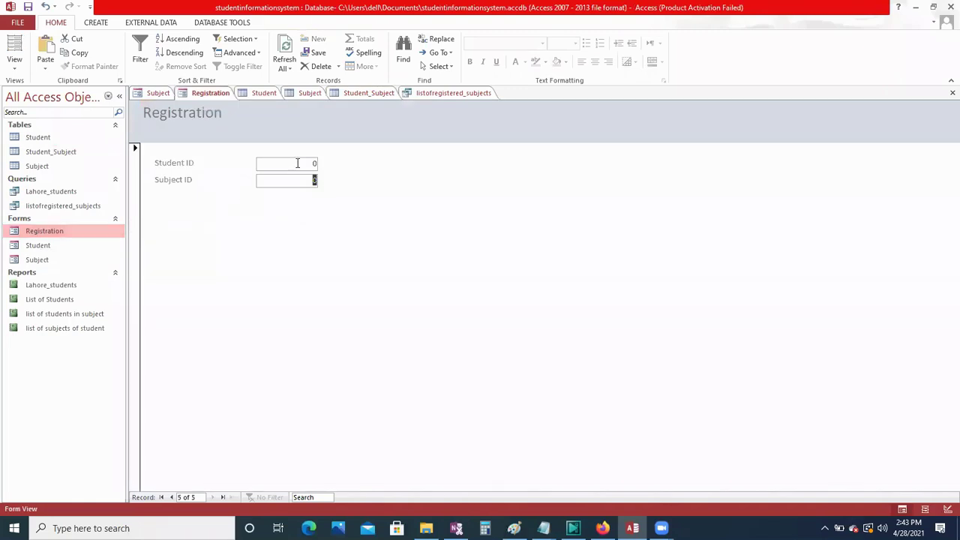
left_click(313, 165)
left_click(172, 498)
key("Tab")
key("Tab")
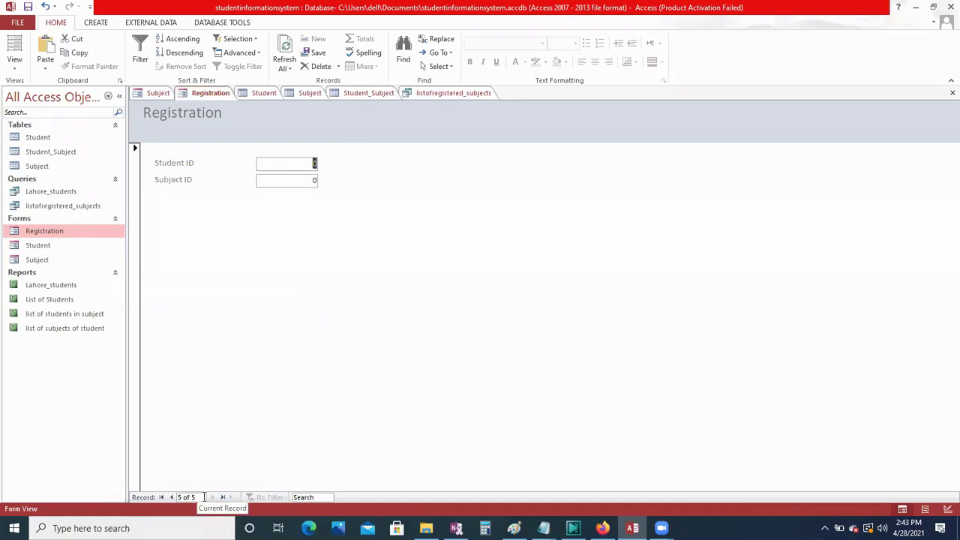
double_click(42, 151)
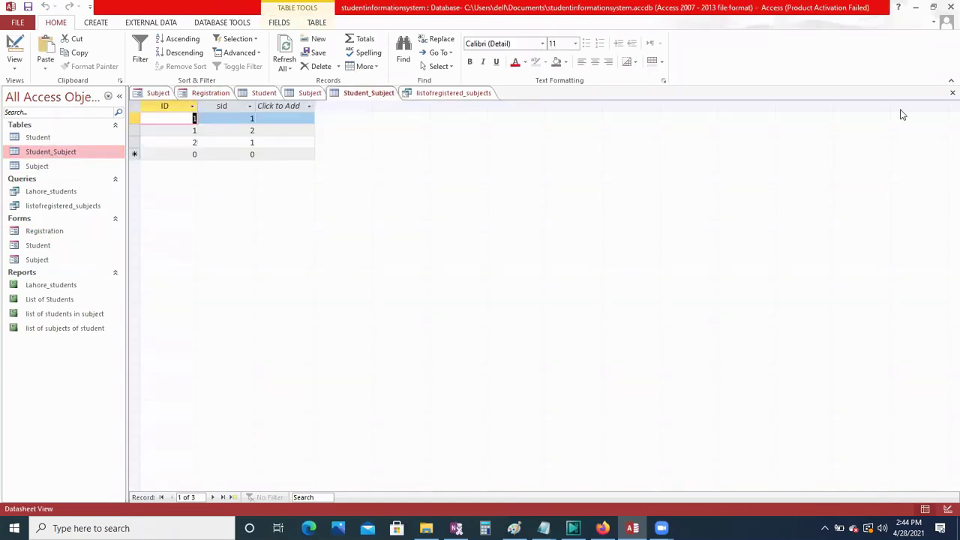
Close the Student_Subject table and the listofregistered_subjects query design.
left_click(952, 93)
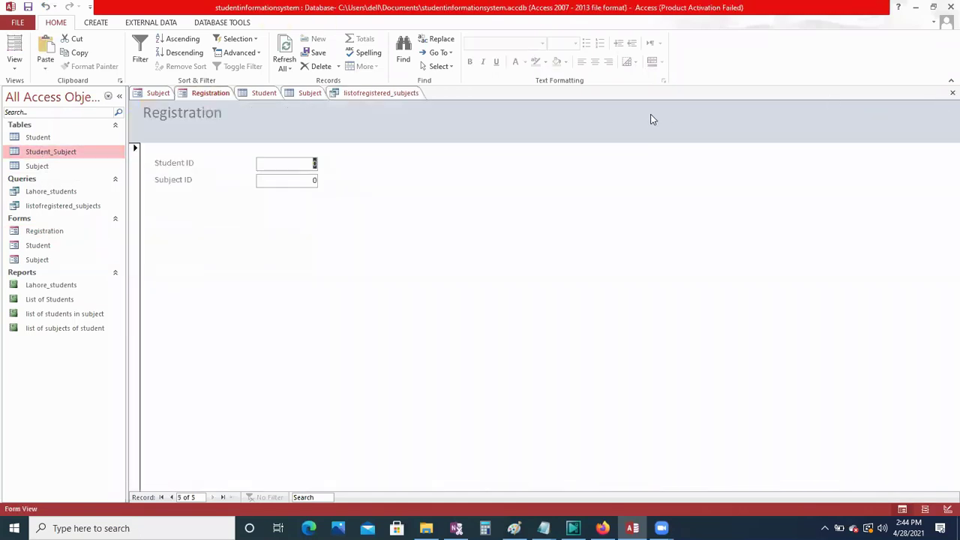
left_click(365, 92)
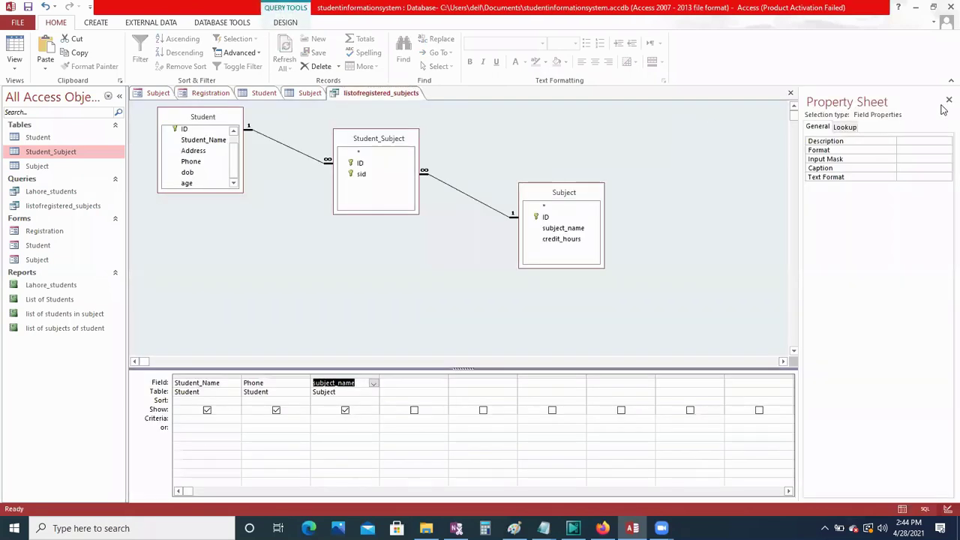
left_click(791, 94)
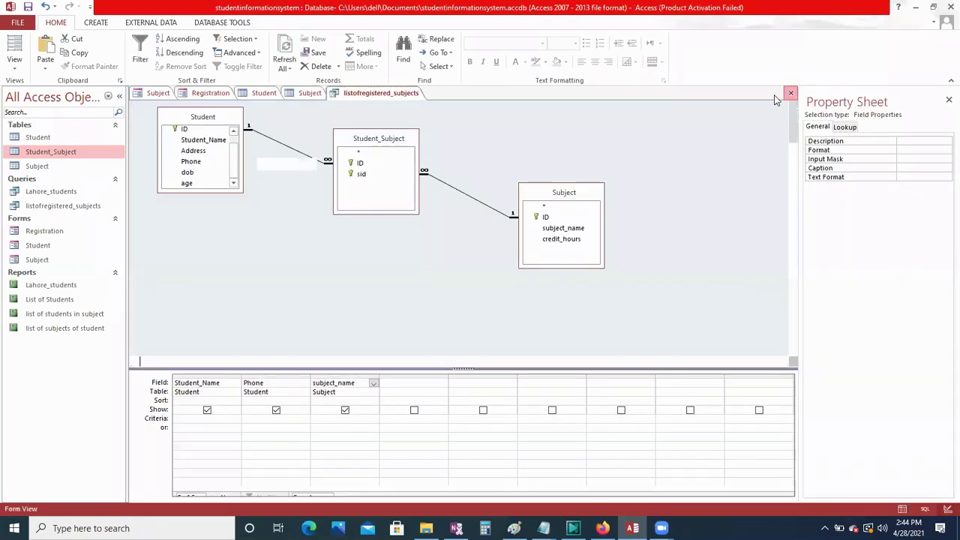
Close the open Subject and Student table datasheets.
left_click(307, 93)
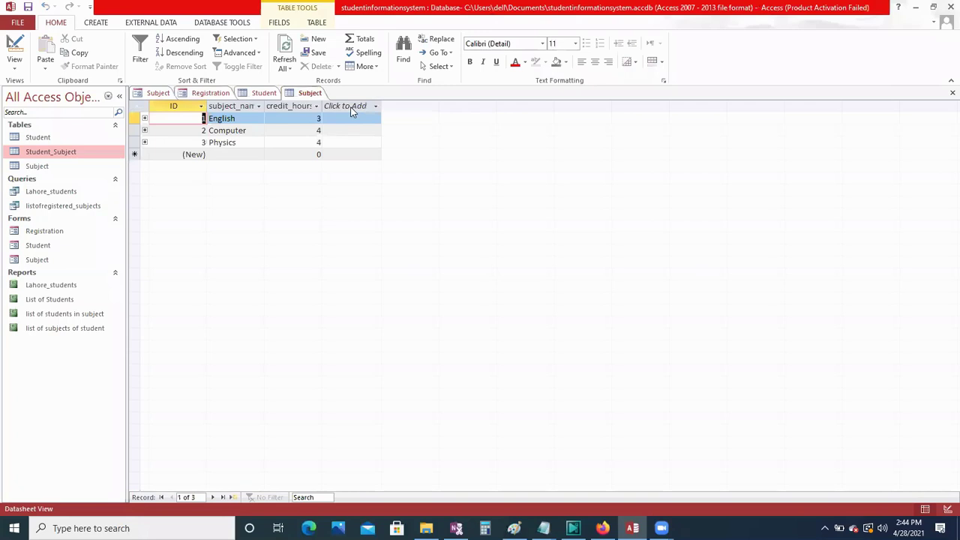
left_click(952, 92)
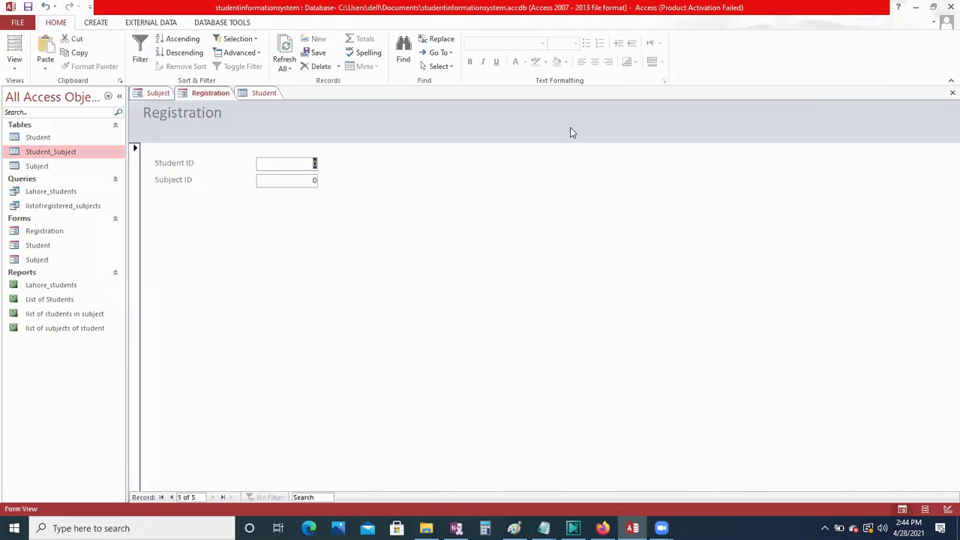
left_click(263, 93)
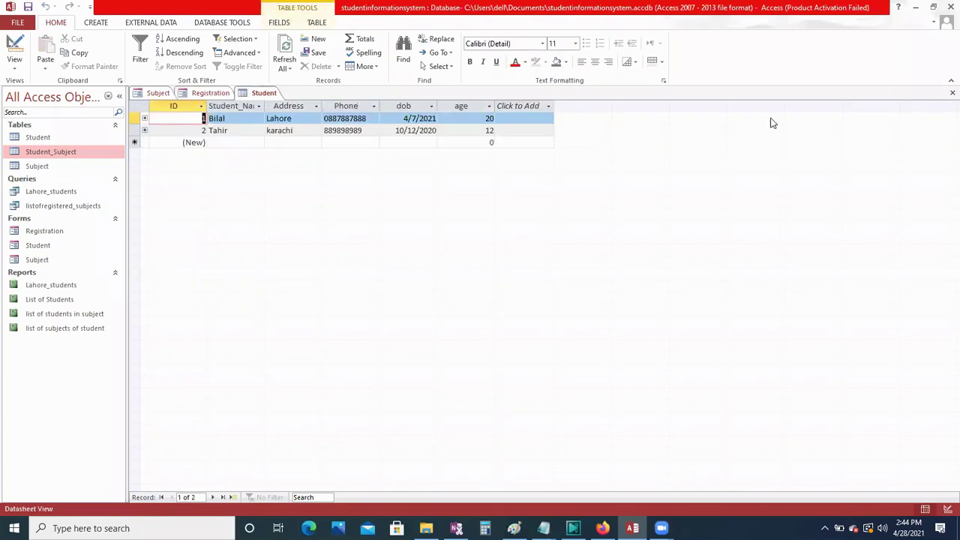
left_click(952, 93)
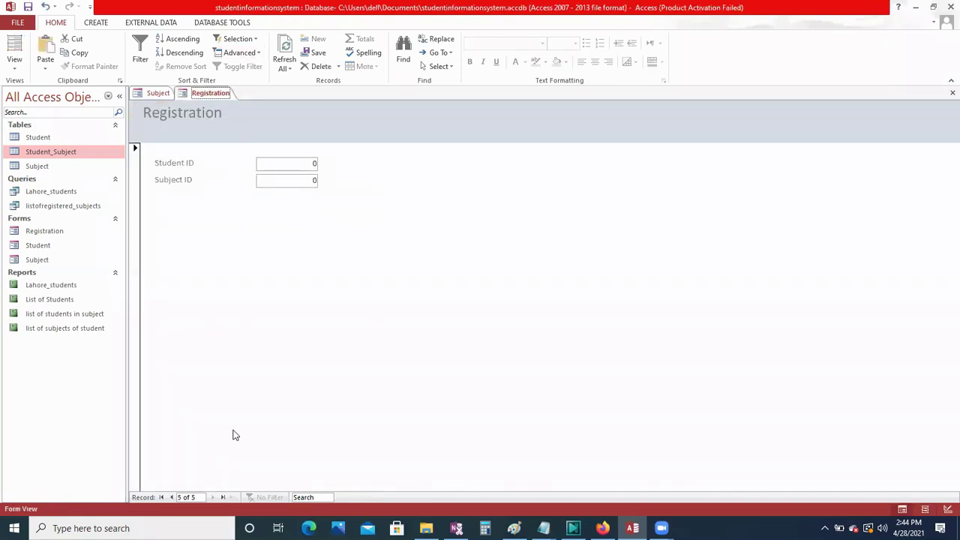
Try to add a Registration record with Student ID 1 and Subject ID 3, and change its Student ID to 2.
left_click(170, 498)
left_click(161, 498)
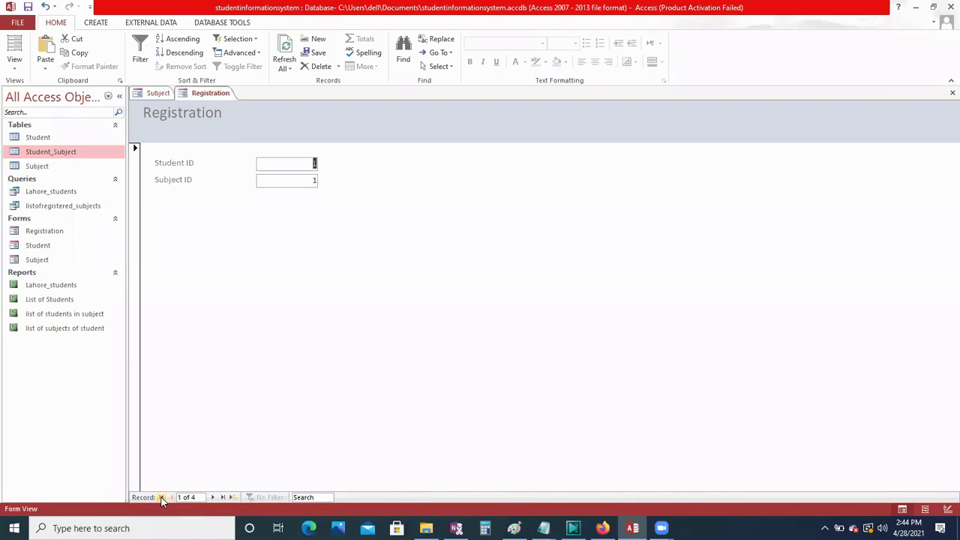
left_click(212, 498)
type("1")
key("Tab")
type("3")
left_click(213, 498)
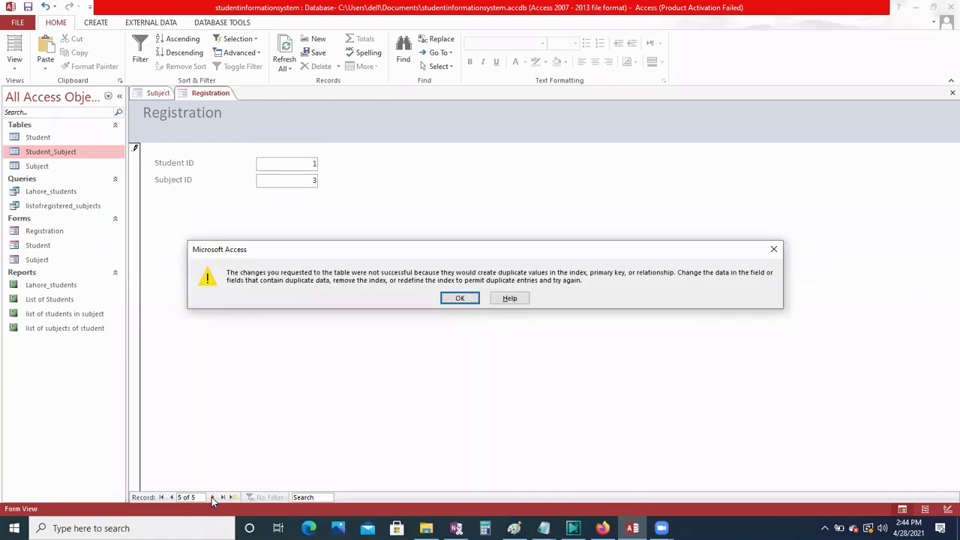
left_click(460, 298)
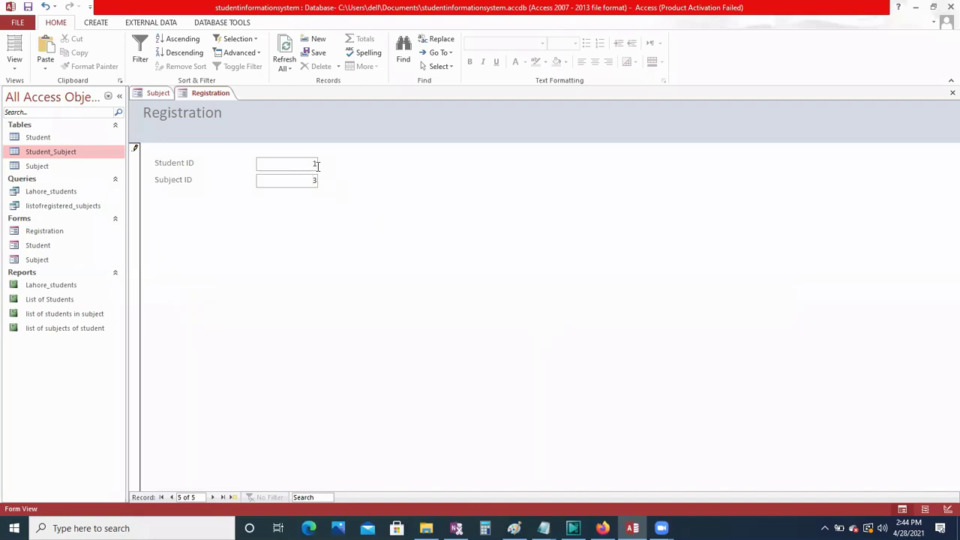
key("Tab")
key("Tab")
Check the new registration in the list of subjects of student and list of students in subject reports.
double_click(55, 331)
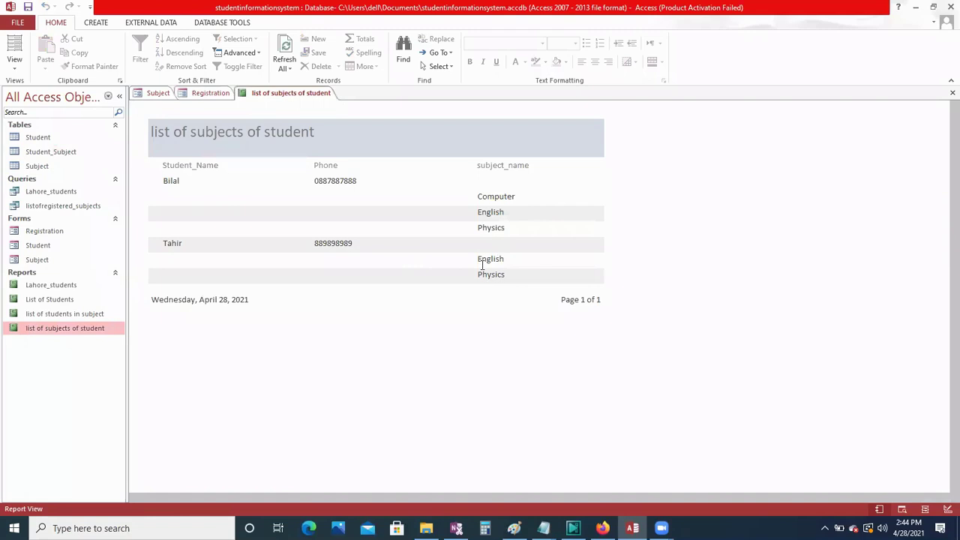
double_click(40, 316)
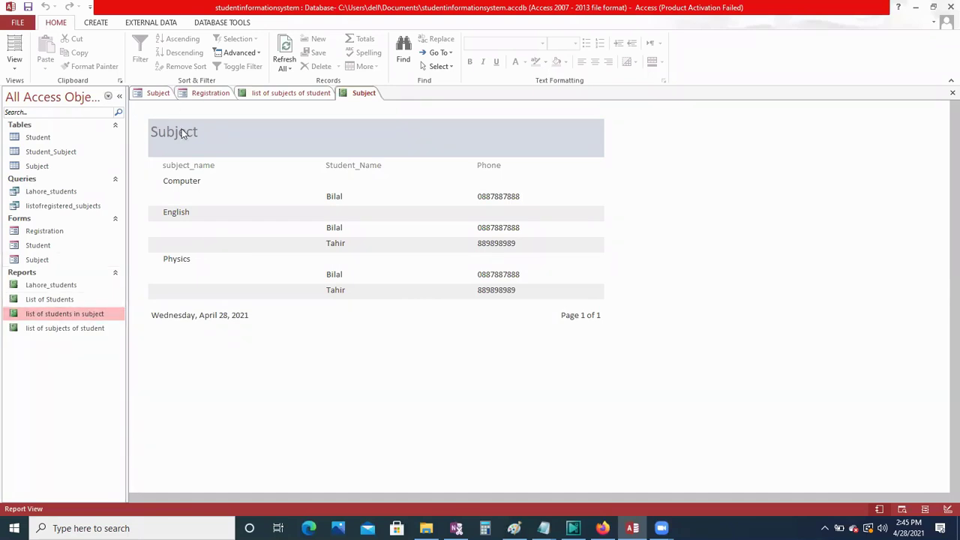
Change the header title of the list of students in subject report to "List of Students in Subject" in Design View.
right_click(54, 315)
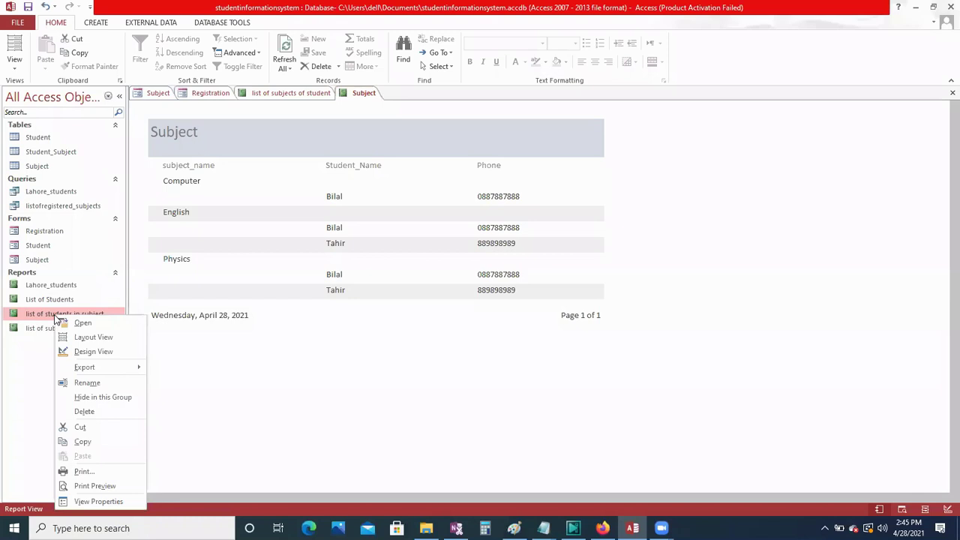
left_click(90, 352)
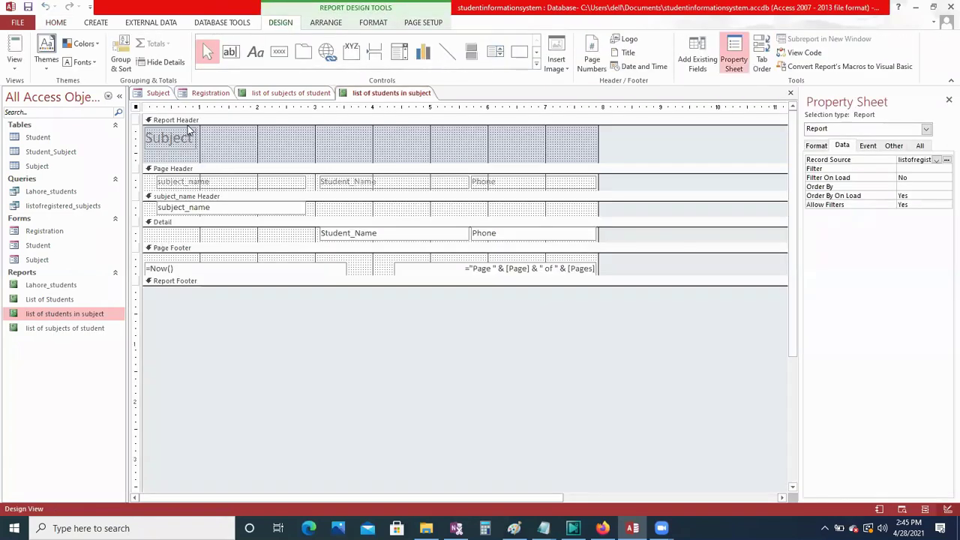
left_click(188, 141)
left_click(189, 138)
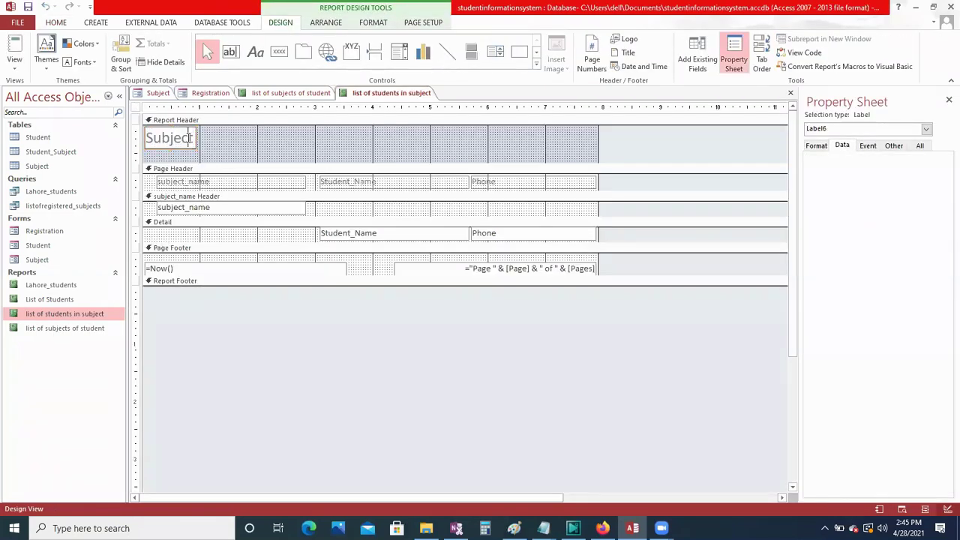
key("BackSpace")
key("BackSpace")
key("BackSpace")
key("BackSpace")
key("BackSpace")
key("BackSpace")
key("BackSpace")
type("tList of Sttudents in Subject")
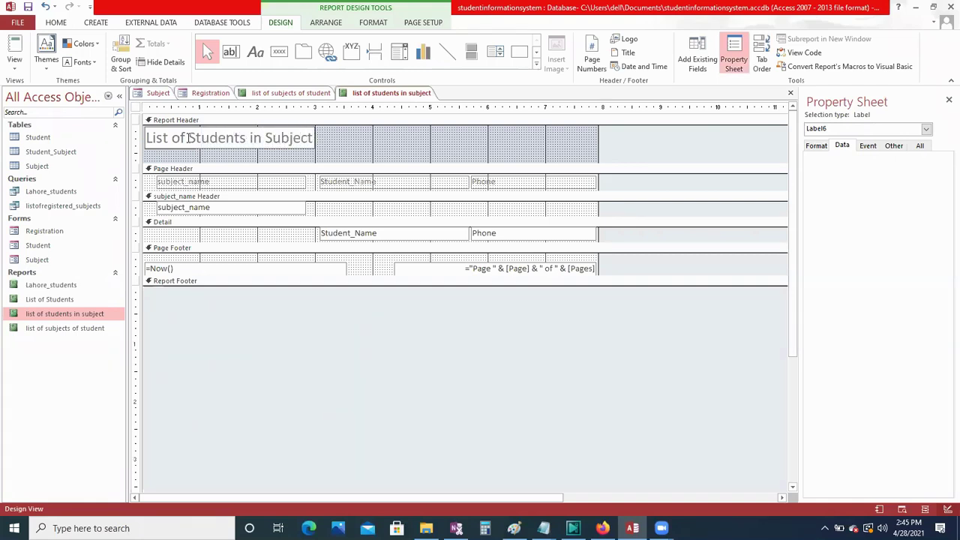
View the list of subjects of student report and the retitled list of students in subject report.
left_click(61, 331)
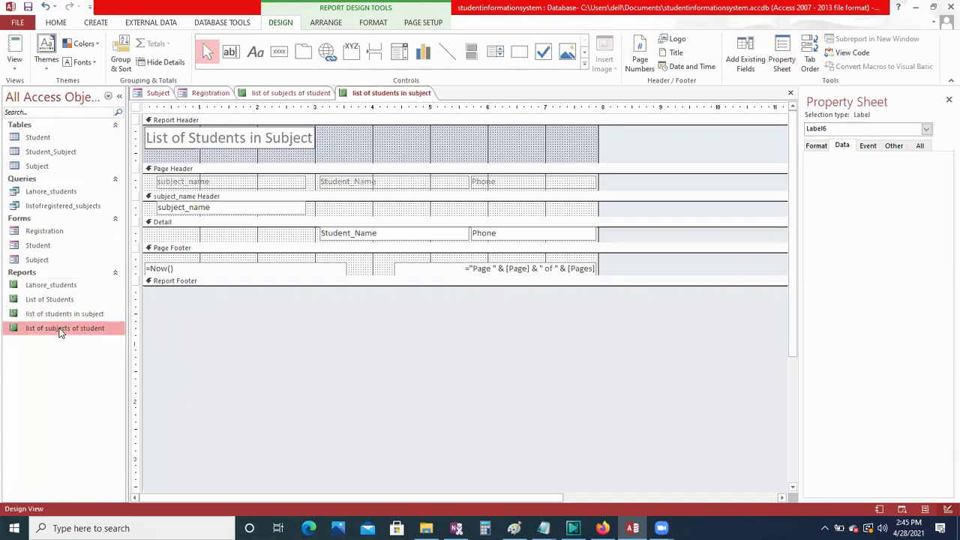
double_click(61, 331)
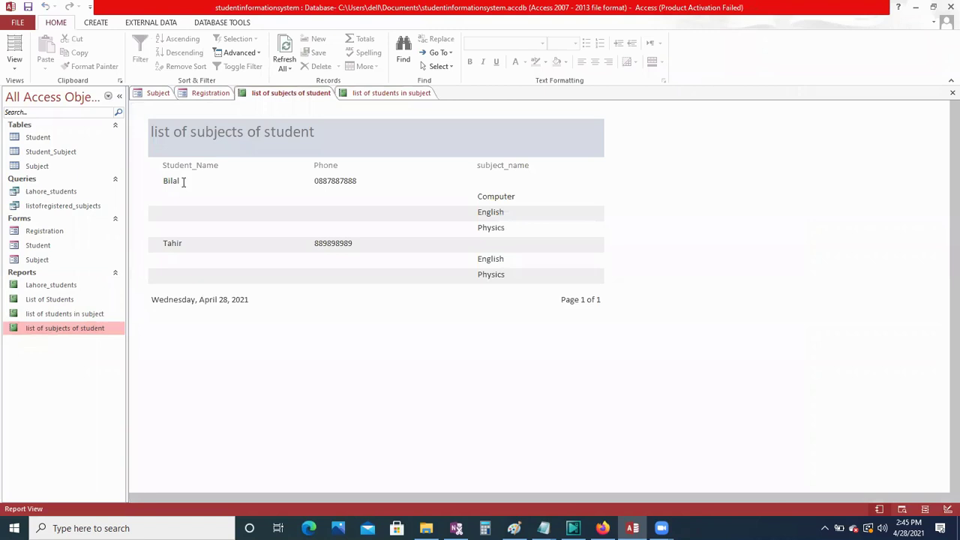
left_click(52, 314)
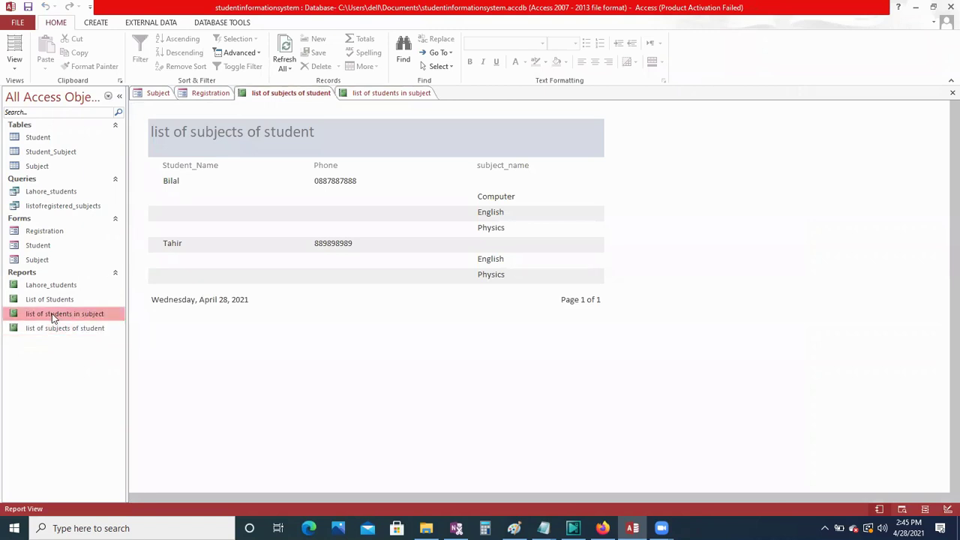
double_click(52, 314)
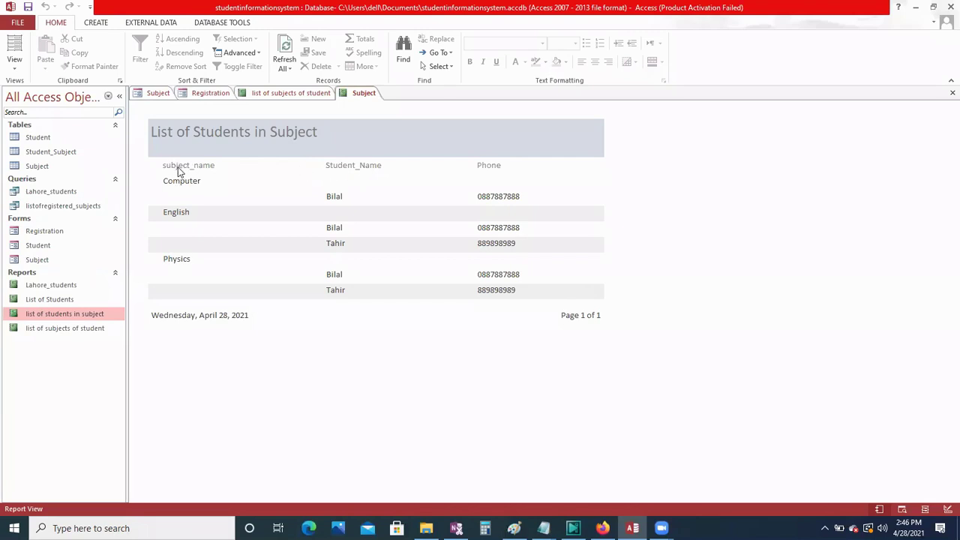
Change the subject_name column heading in the page header of the list of students in subject report to "Subject Name".
right_click(75, 315)
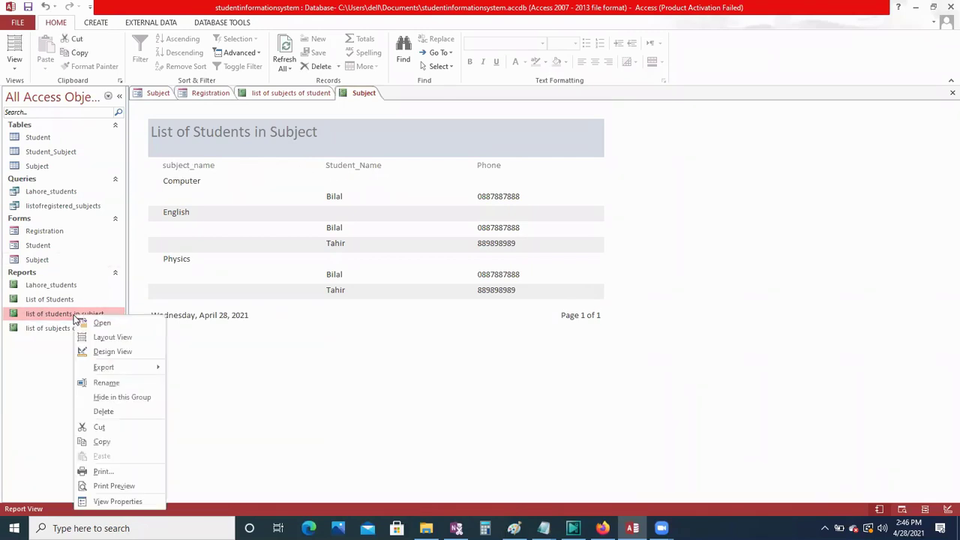
left_click(113, 351)
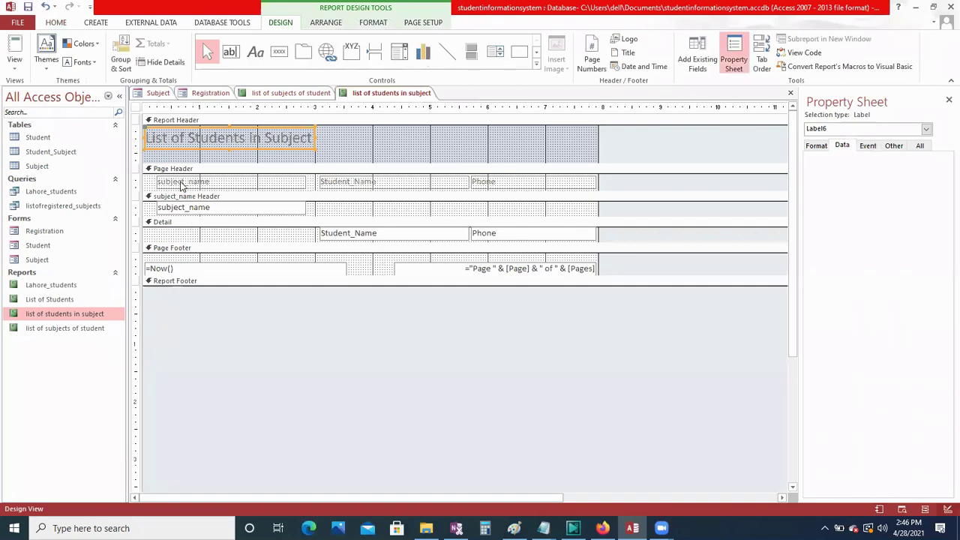
left_click(181, 185)
left_click(185, 182)
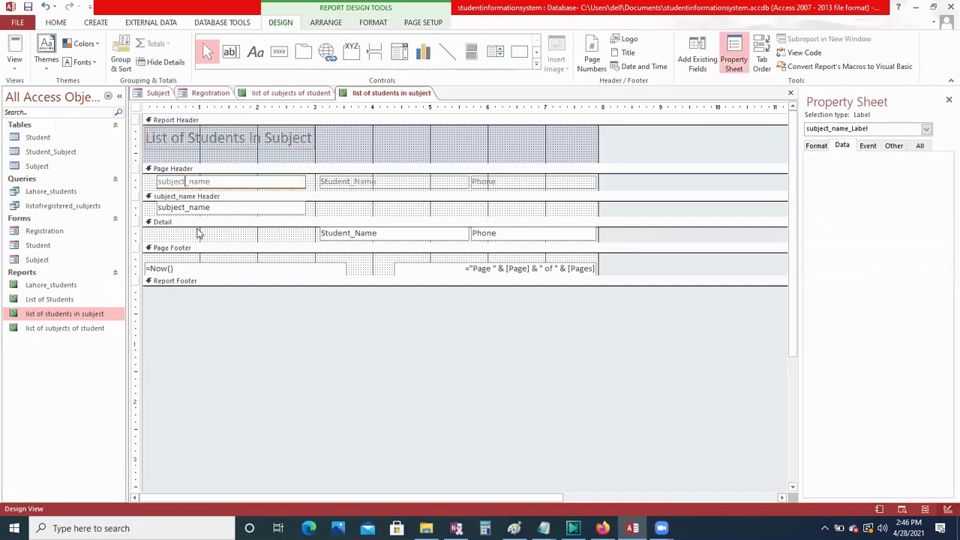
key("Home")
key("Delete")
type("S")
left_click(188, 195)
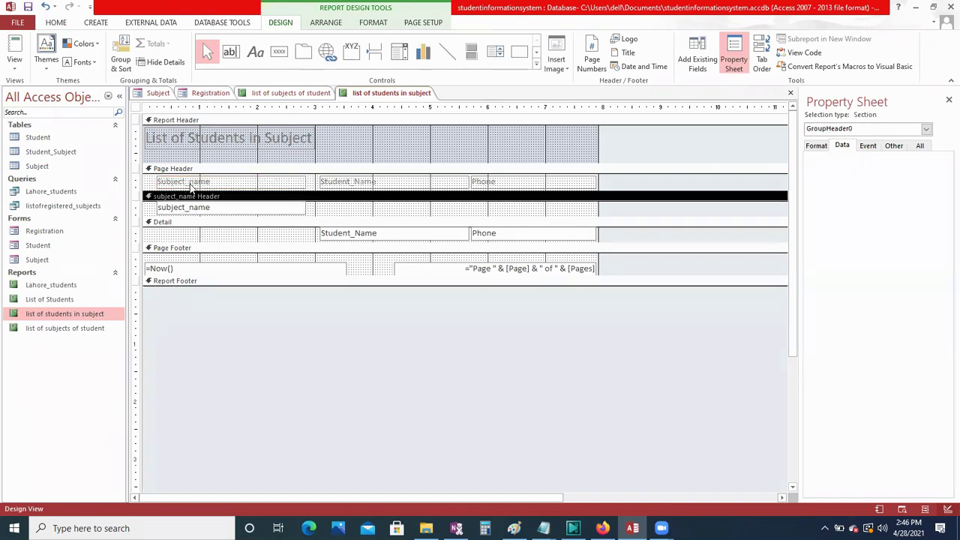
left_click(192, 183)
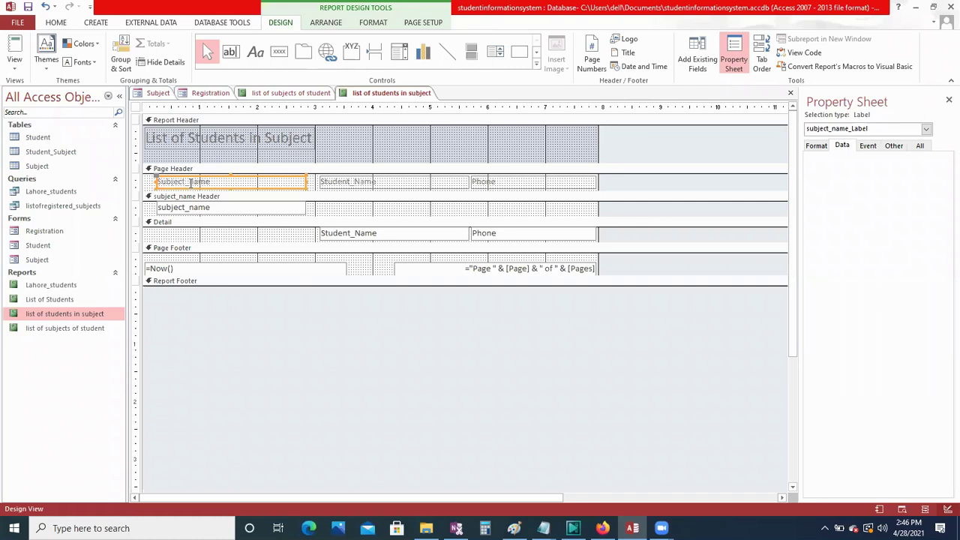
left_click(189, 182)
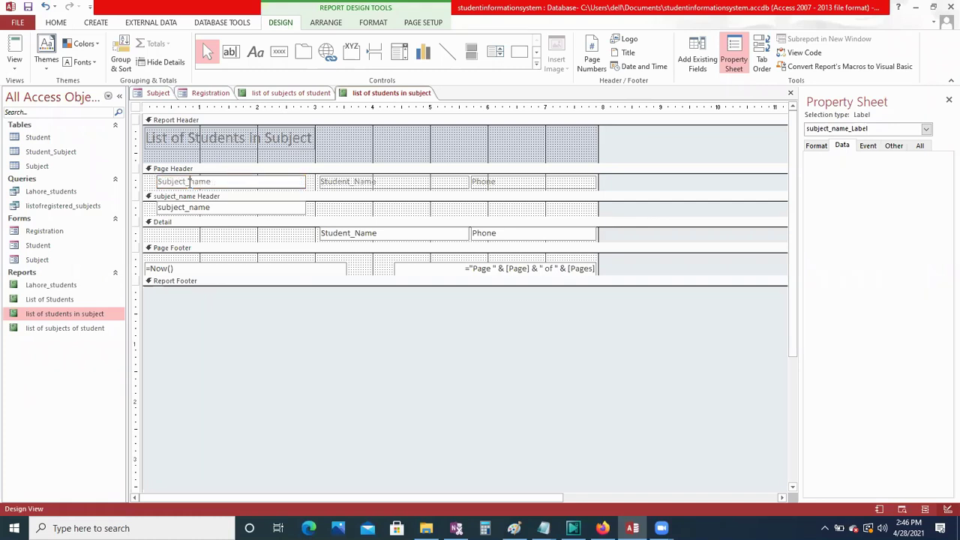
key("Delete")
Change the Student_Name column heading to "Student Name" and display the list of students in subject report in Report View.
left_click(325, 181)
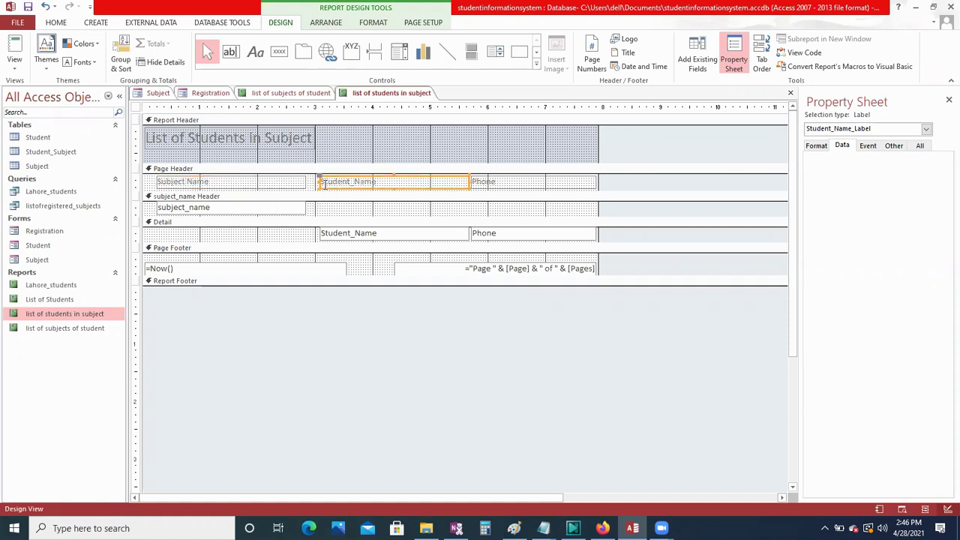
left_click(352, 182)
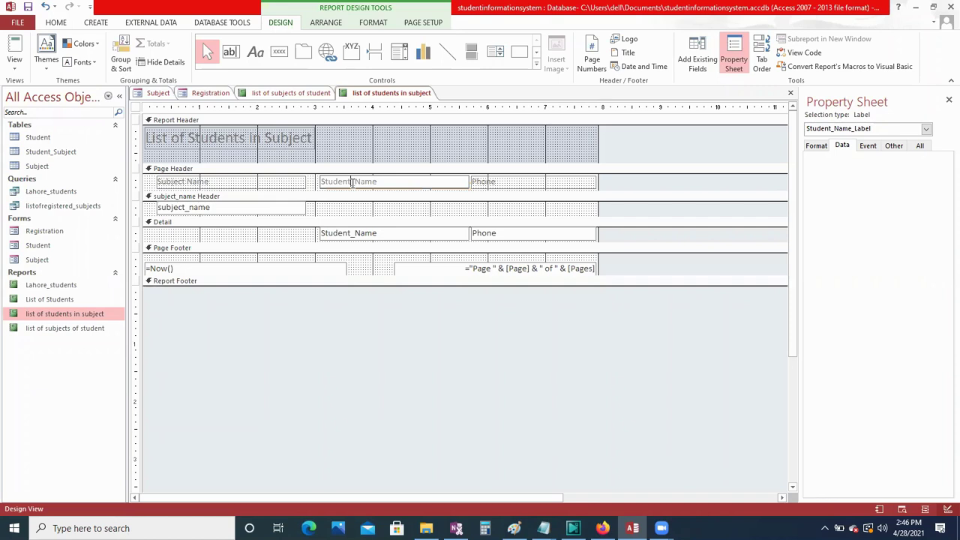
key("BackSpace")
left_click(502, 186)
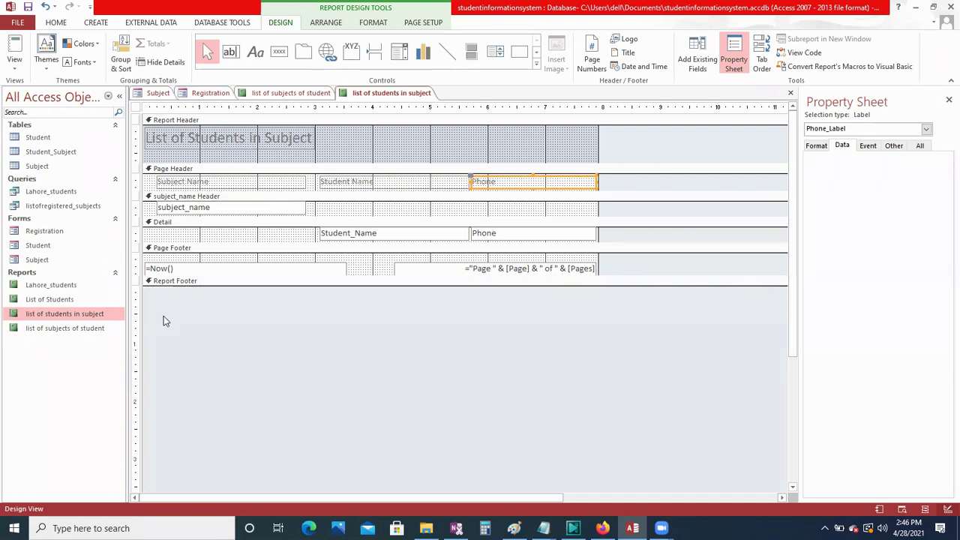
double_click(91, 315)
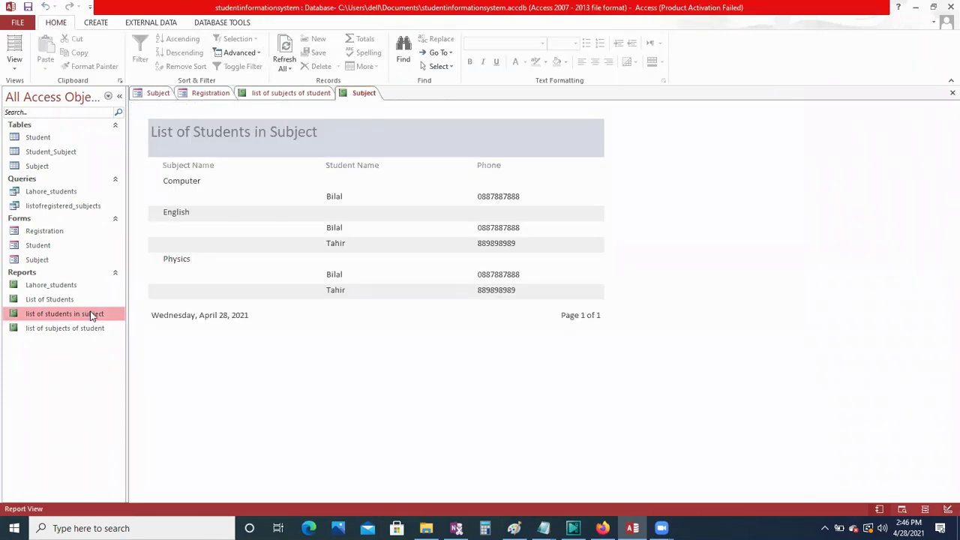